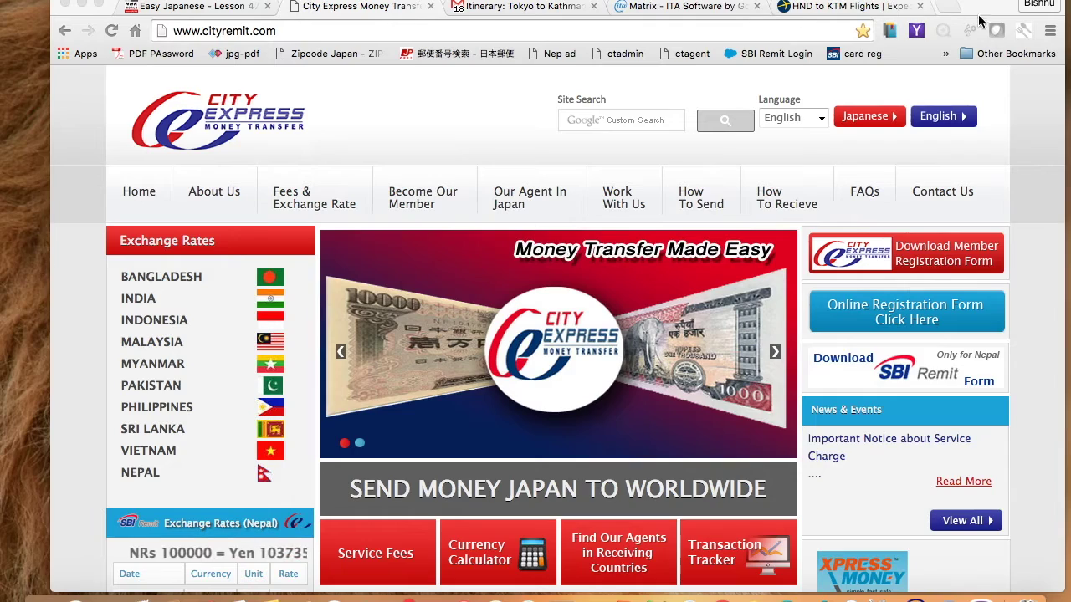
Step: Make the Chrome window full screen and open a new blank tab
{"action": "left_click", "coordinate": [98, 6]}
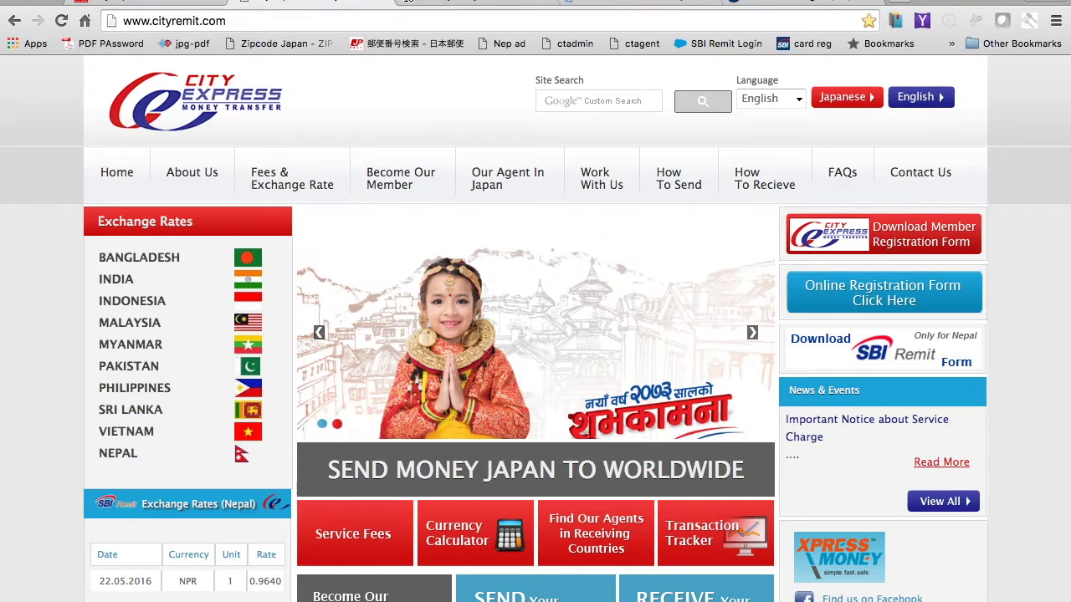
{"action": "left_click", "coordinate": [902, 12]}
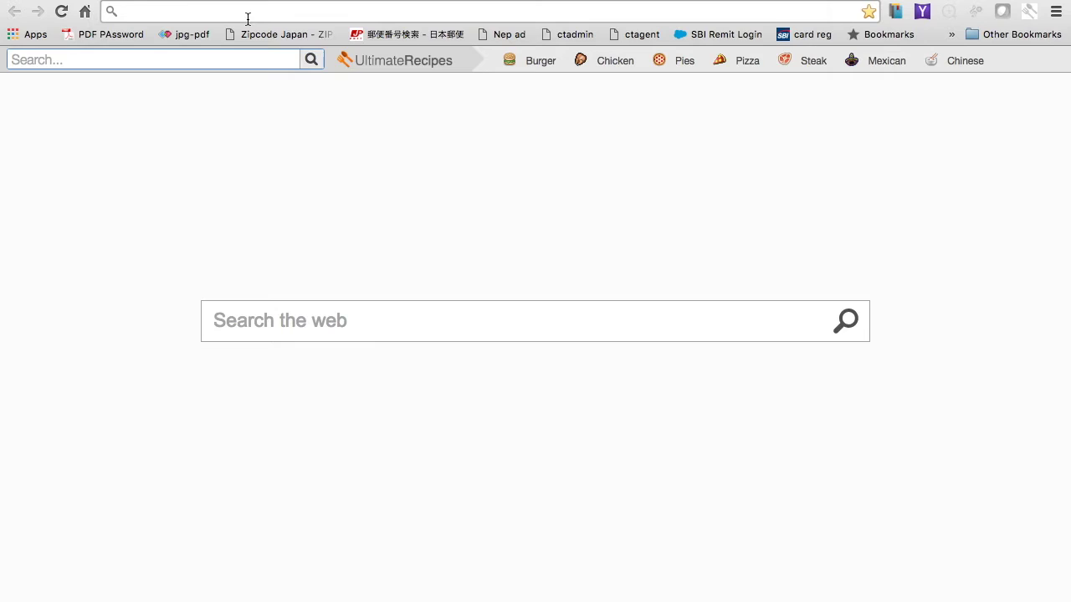
{"action": "type", "text": "www"}
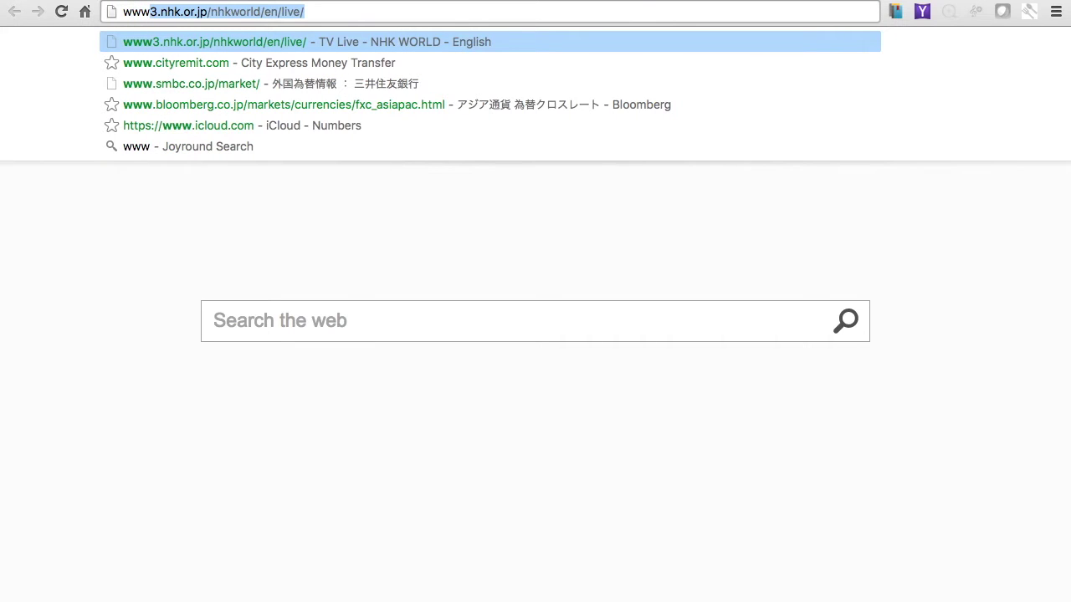
{"action": "type", "text": "."}
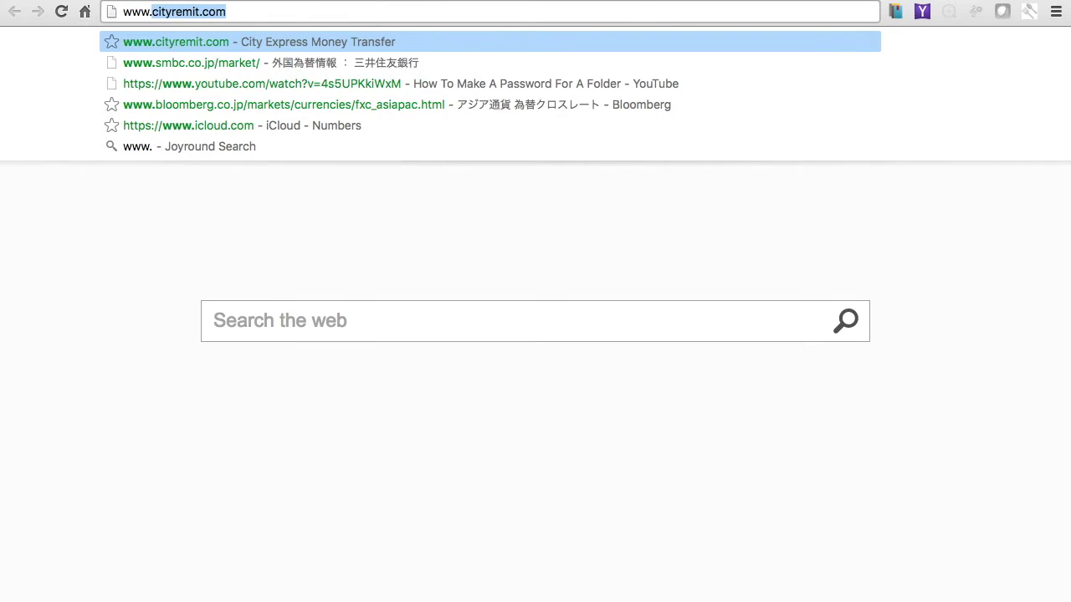
{"action": "type", "text": "cityre"}
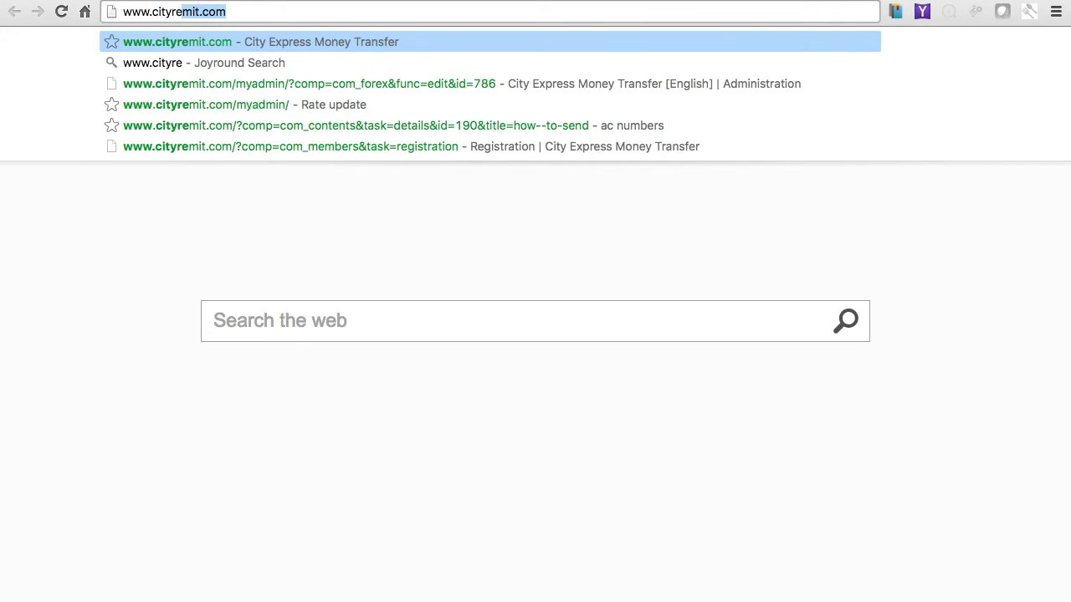
{"action": "type", "text": "mit.com"}
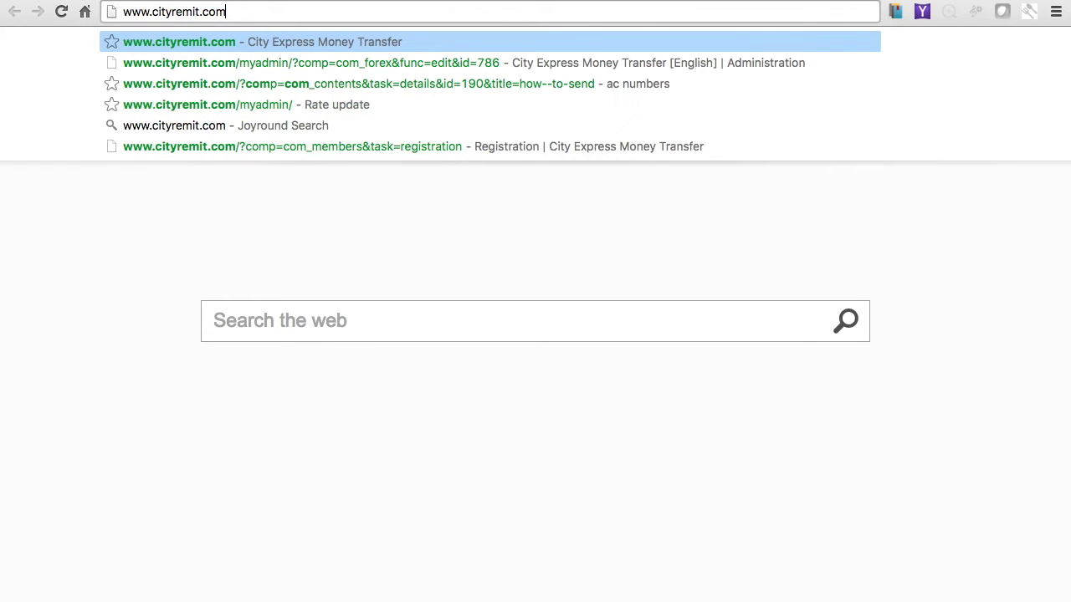
{"action": "key", "text": "Return"}
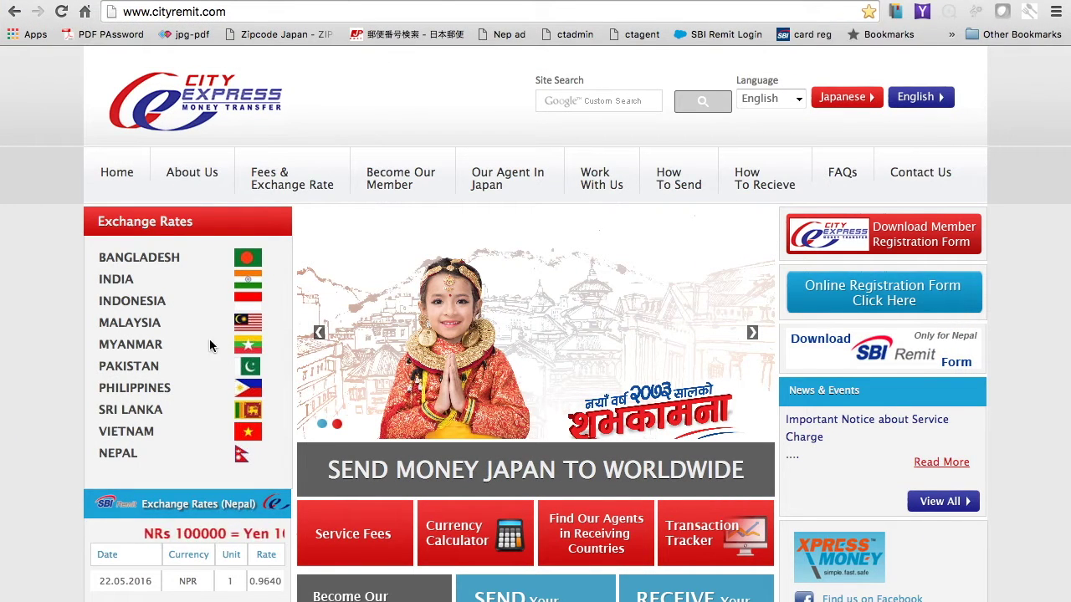
Step: Scroll the City Express home page and open the Online Registration Form
{"action": "scroll", "coordinate": [145, 427], "scroll_direction": "down", "scroll_amount": 2}
{"action": "scroll", "coordinate": [146, 426], "scroll_direction": "down", "scroll_amount": 1}
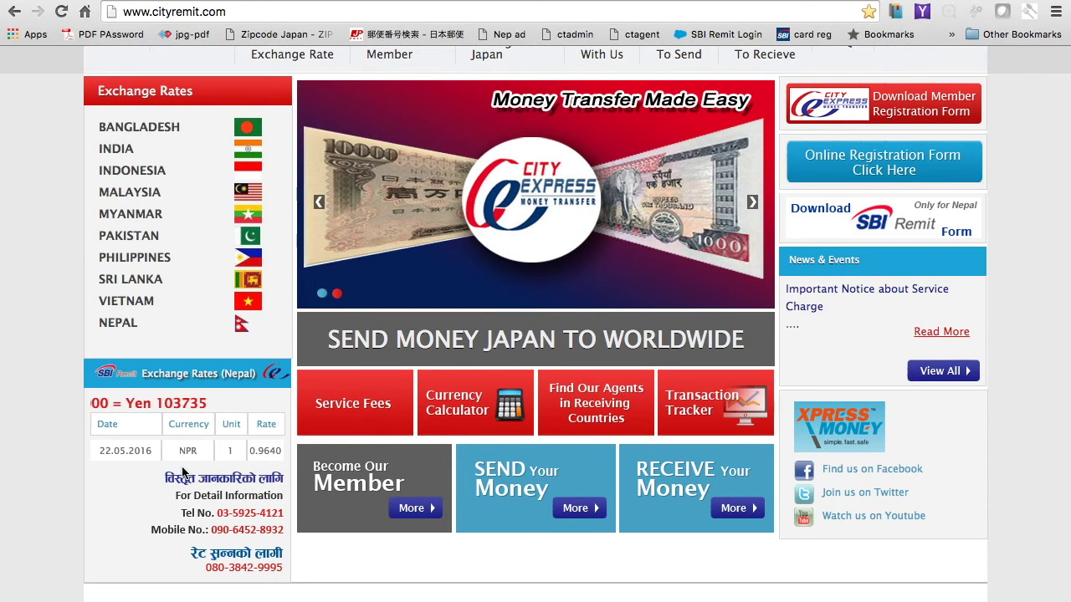
{"action": "scroll", "coordinate": [182, 473], "scroll_direction": "up", "scroll_amount": 3}
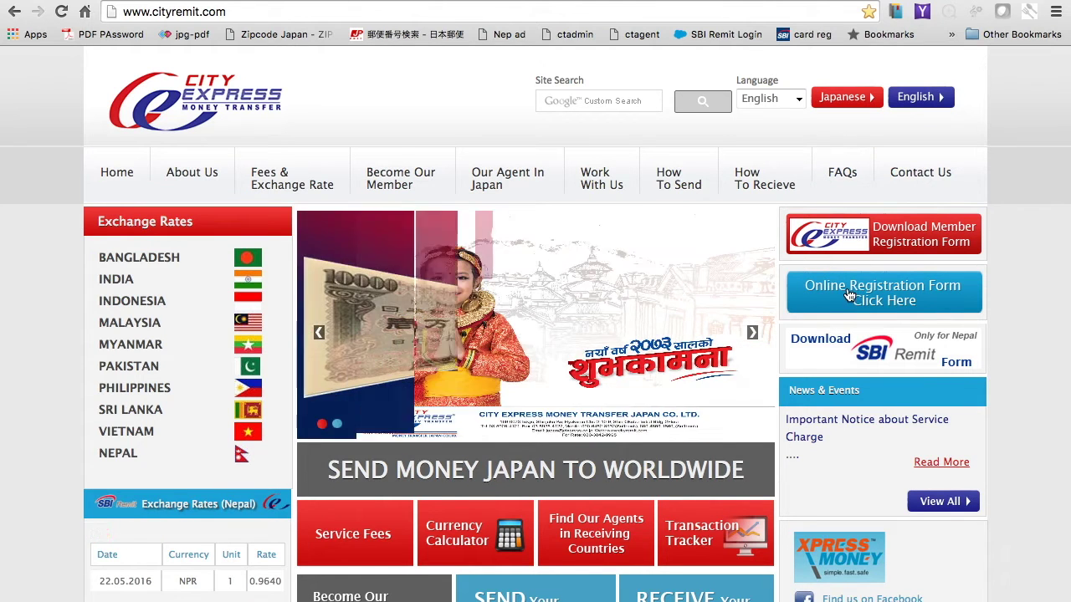
{"action": "left_click", "coordinate": [895, 297]}
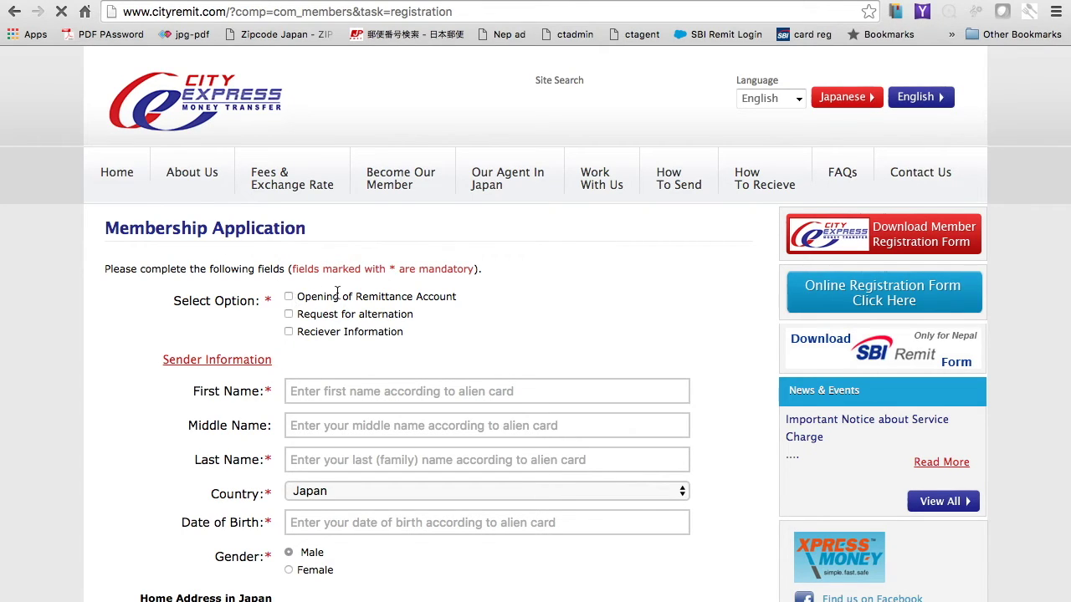
Step: Look over the mandatory-fields note and the First and Last Name fields
{"action": "left_click_drag", "start_coordinate": [389, 268], "coordinate": [476, 271]}
{"action": "left_click", "coordinate": [570, 278]}
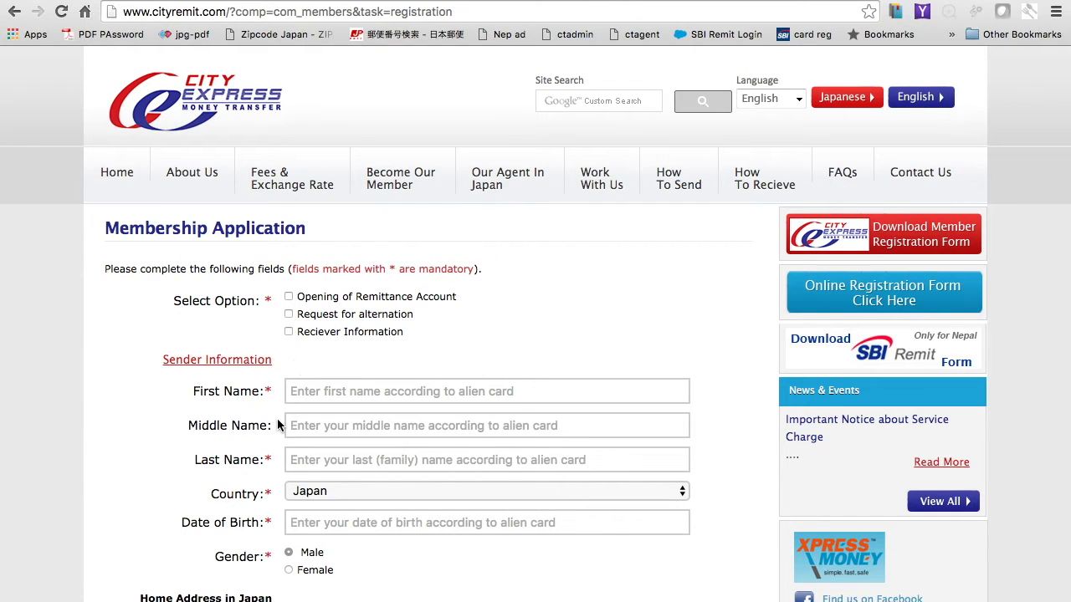
{"action": "left_click", "coordinate": [308, 391]}
{"action": "left_click", "coordinate": [299, 459]}
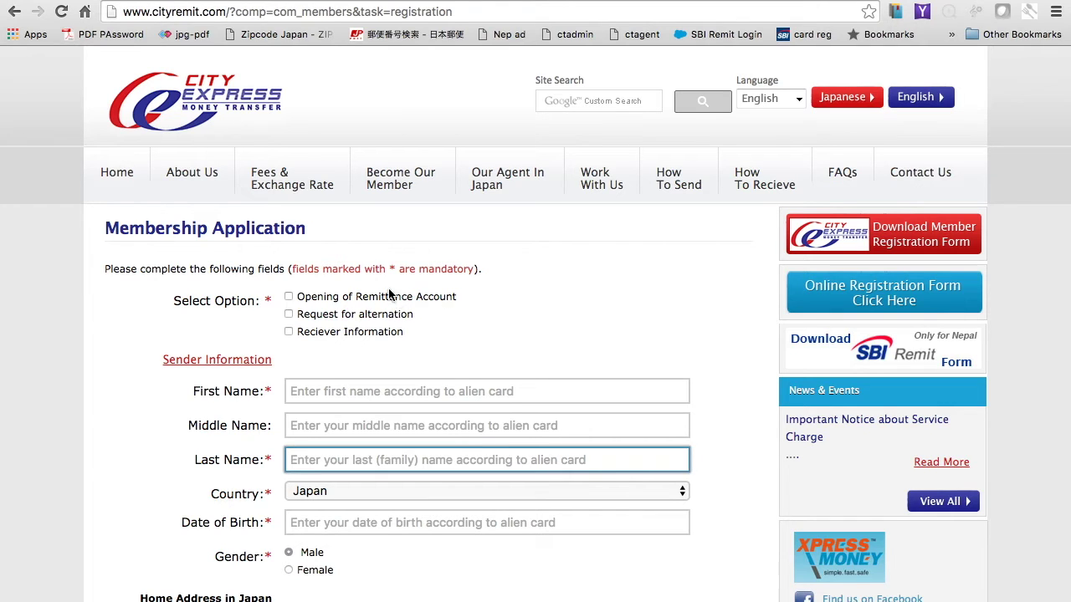
Step: Leave only Opening of Remittance Account ticked under Select Option
{"action": "left_click_drag", "start_coordinate": [299, 296], "coordinate": [458, 296]}
{"action": "left_click", "coordinate": [514, 308]}
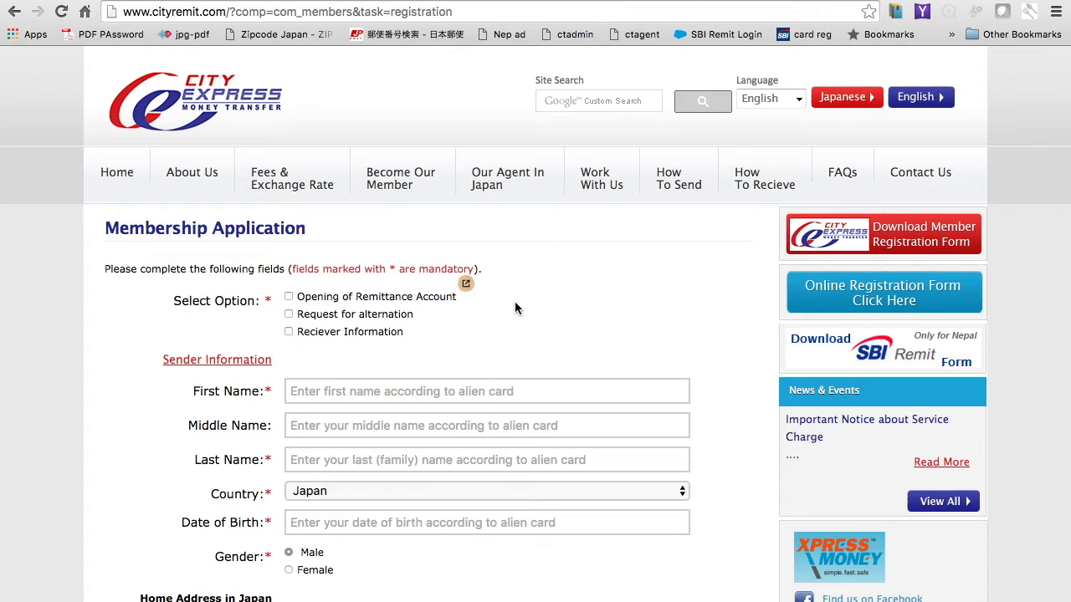
{"action": "left_click", "coordinate": [289, 297]}
{"action": "left_click", "coordinate": [289, 297]}
{"action": "left_click", "coordinate": [288, 332]}
{"action": "left_click", "coordinate": [289, 332]}
{"action": "left_click", "coordinate": [289, 296]}
Step: Enter the applicant's first and last names, leaving the middle name blank
{"action": "scroll", "coordinate": [519, 311], "scroll_direction": "down", "scroll_amount": 3}
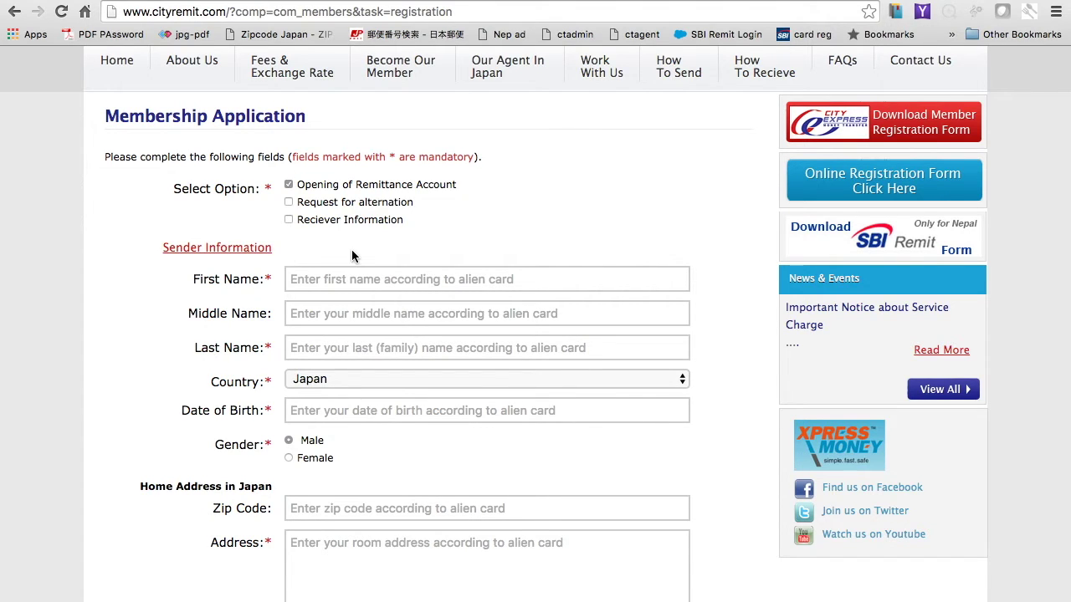
{"action": "left_click", "coordinate": [318, 281]}
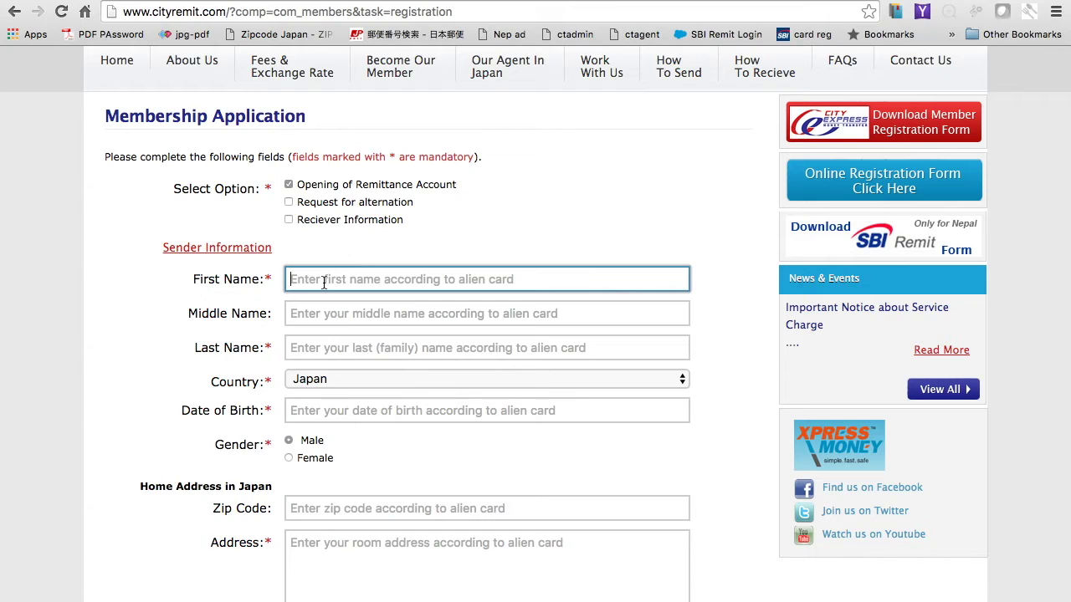
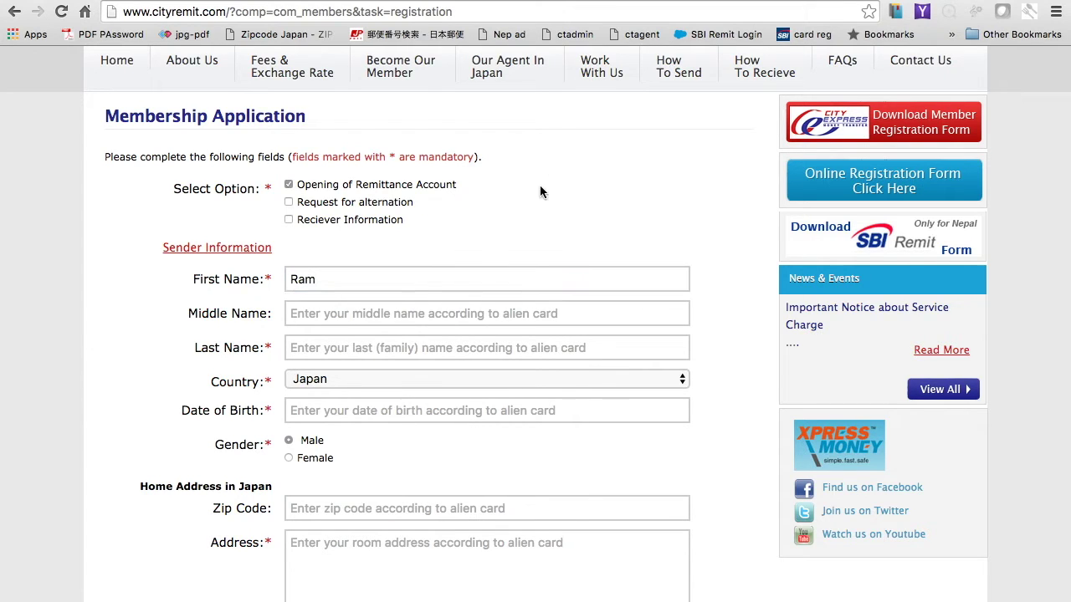
{"action": "left_click", "coordinate": [371, 315]}
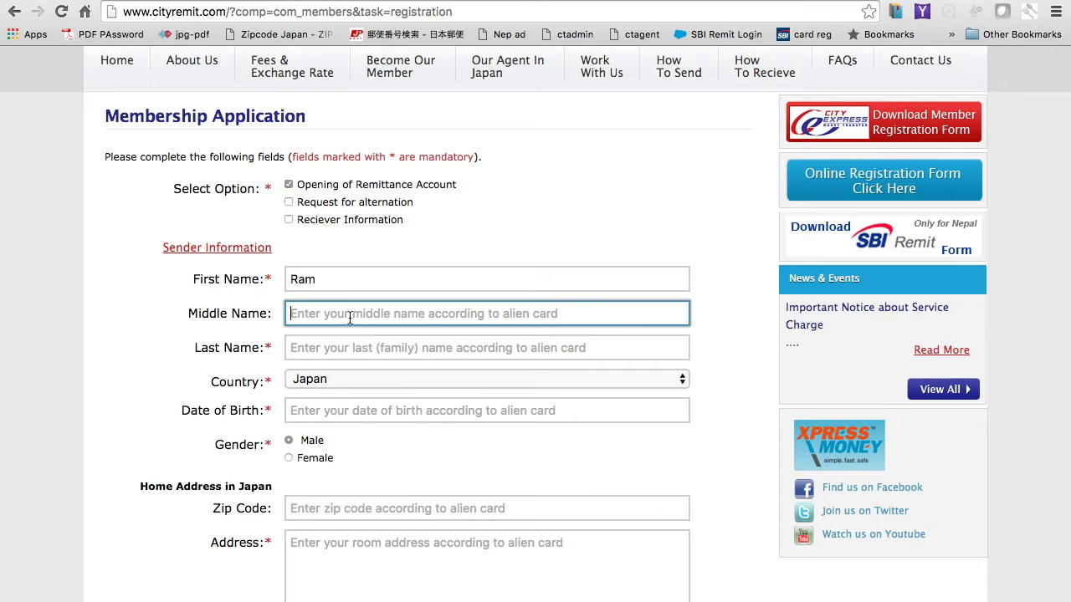
{"action": "left_click", "coordinate": [330, 353]}
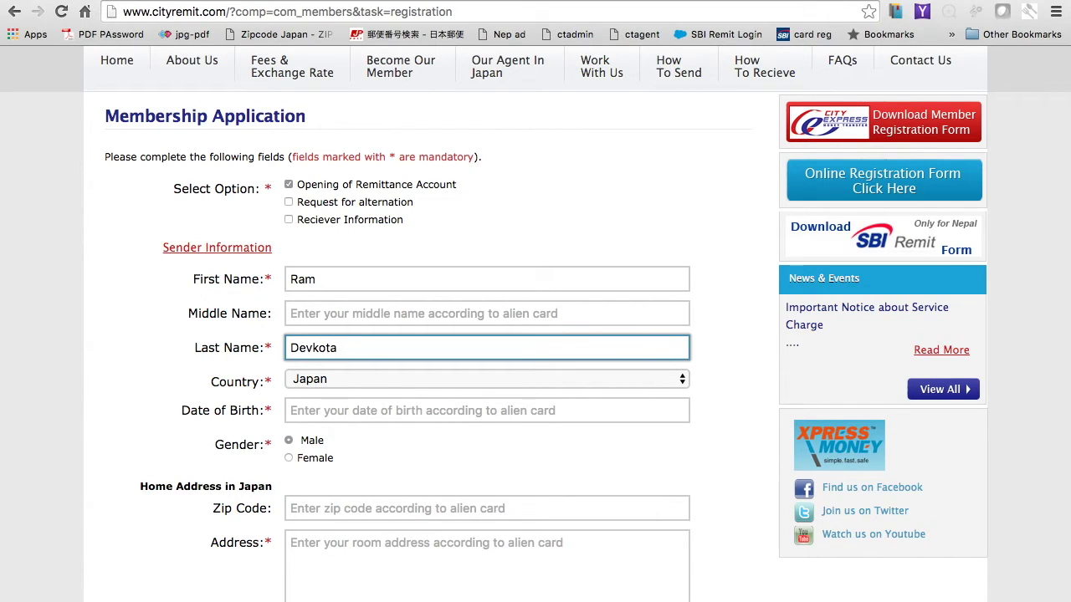
Step: Set the Country dropdown to Nepal
{"action": "left_click", "coordinate": [342, 386]}
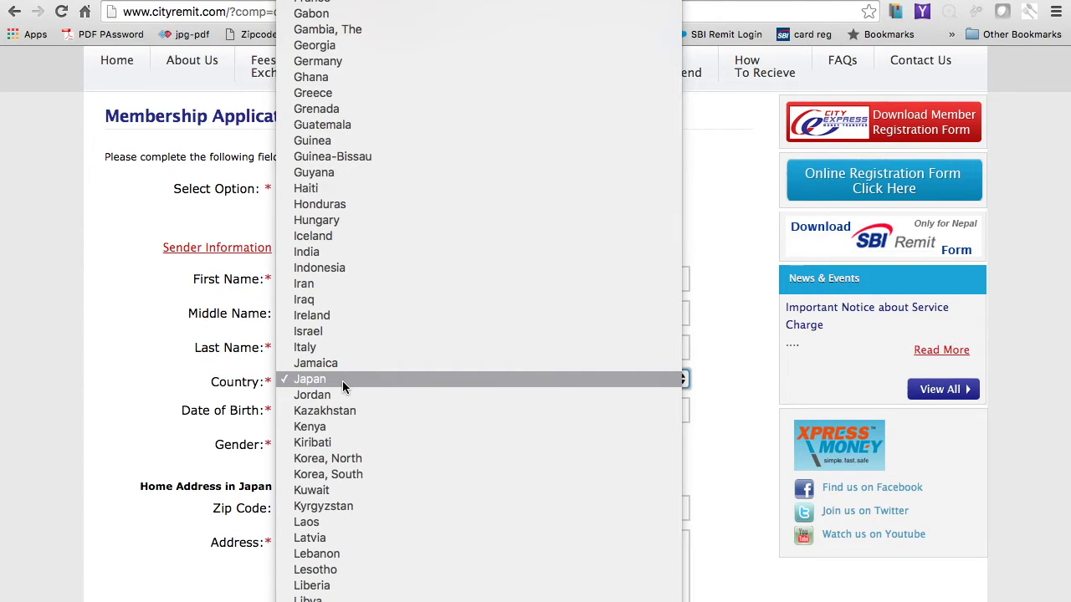
{"action": "scroll", "coordinate": [342, 382], "scroll_direction": "down", "scroll_amount": 10}
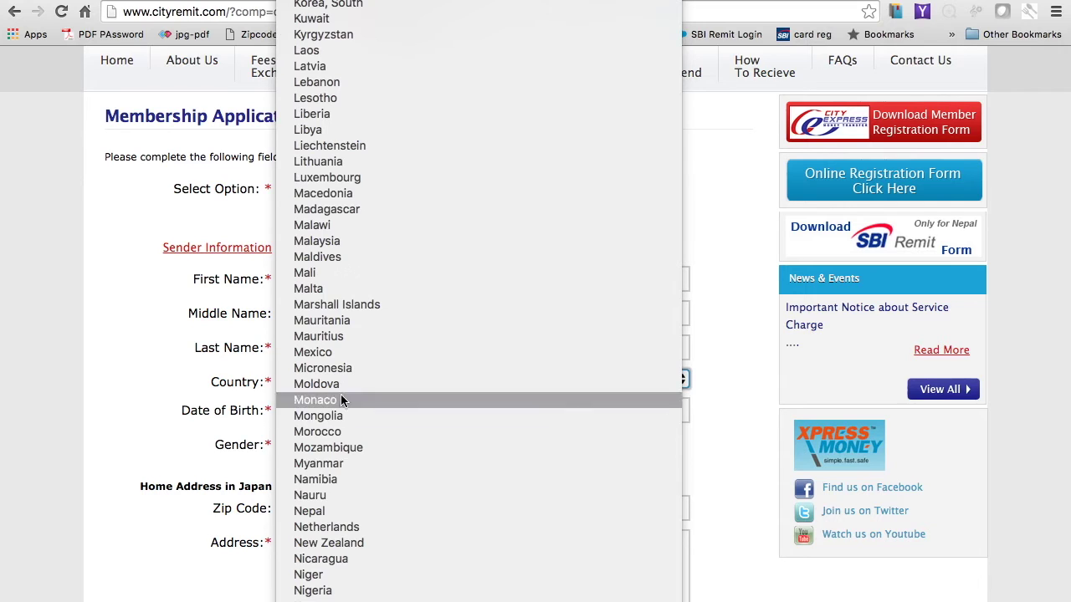
{"action": "left_click", "coordinate": [307, 511]}
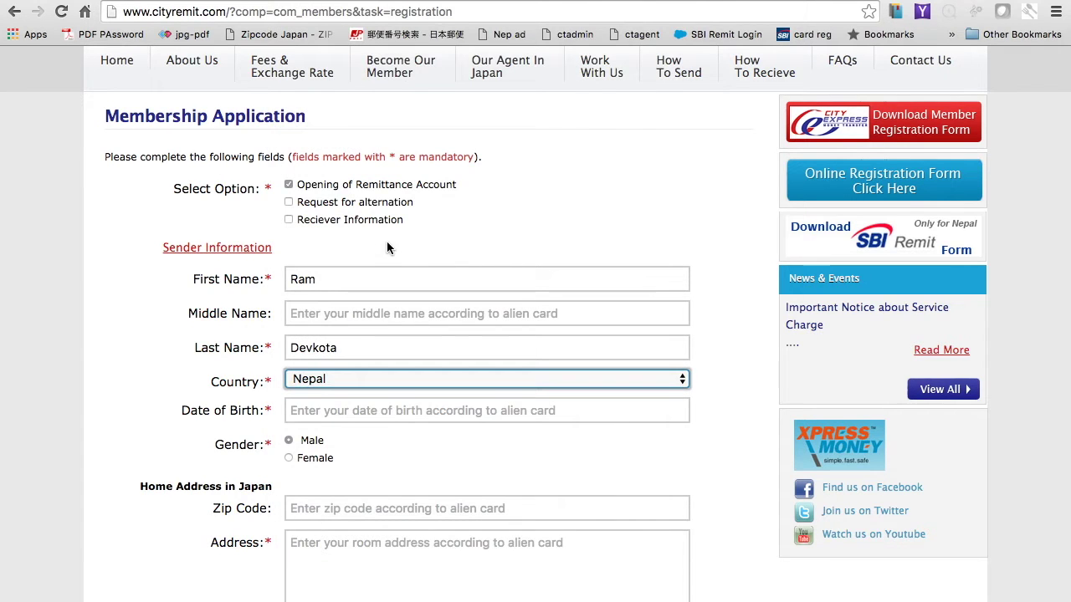
{"action": "left_click", "coordinate": [320, 411]}
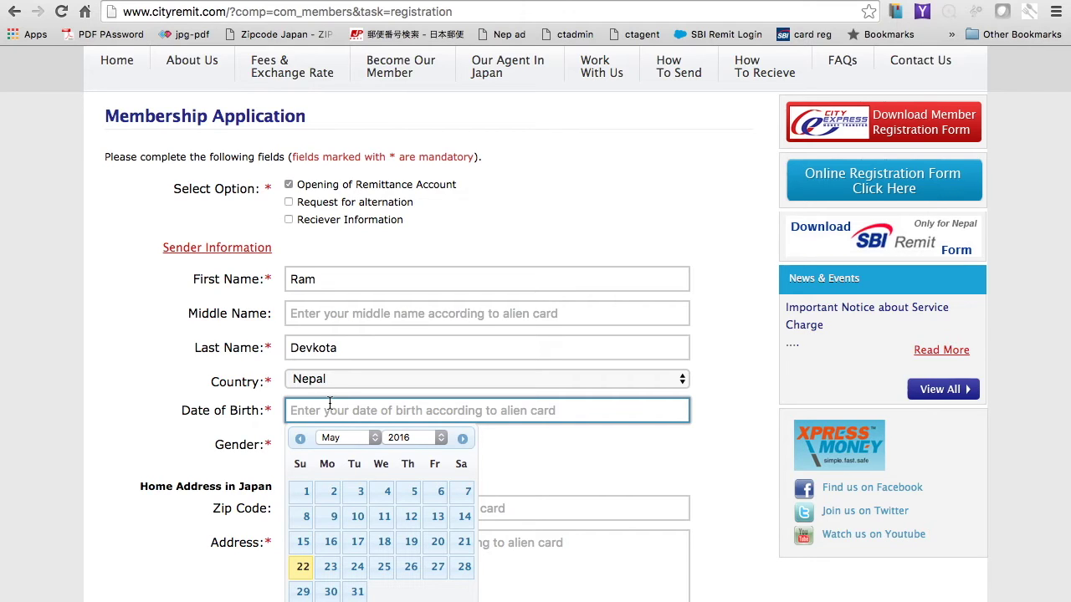
{"action": "type", "text": "1"}
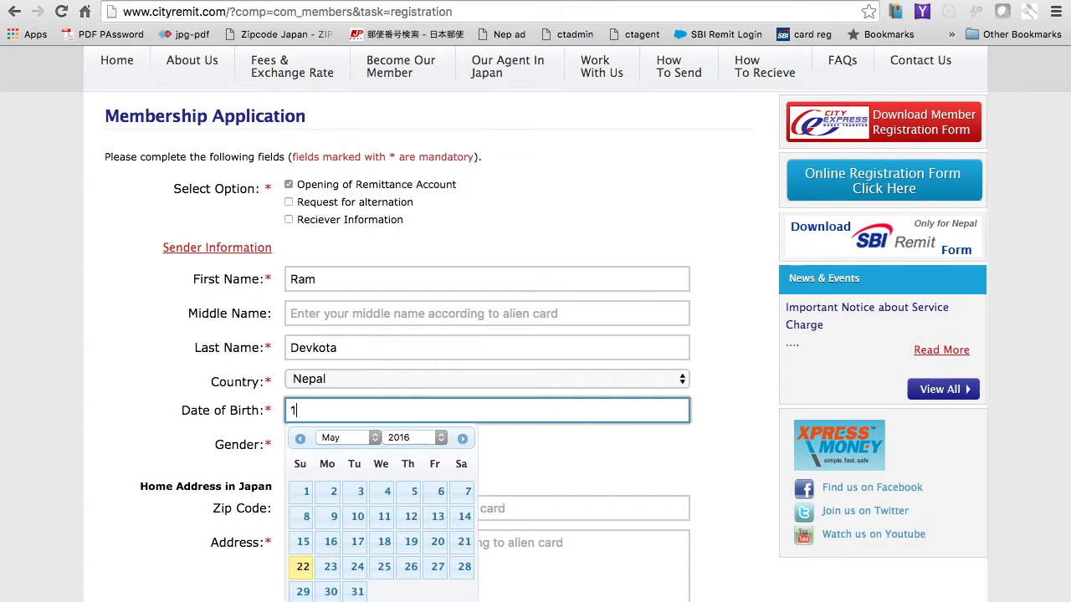
{"action": "key", "text": "BackSpace"}
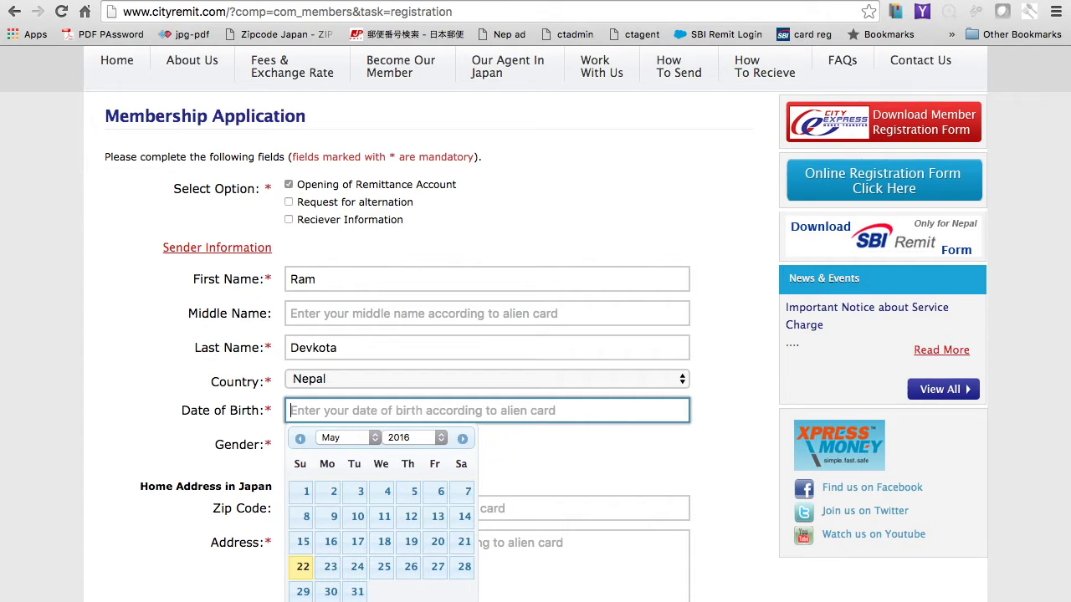
{"action": "left_click", "coordinate": [440, 437]}
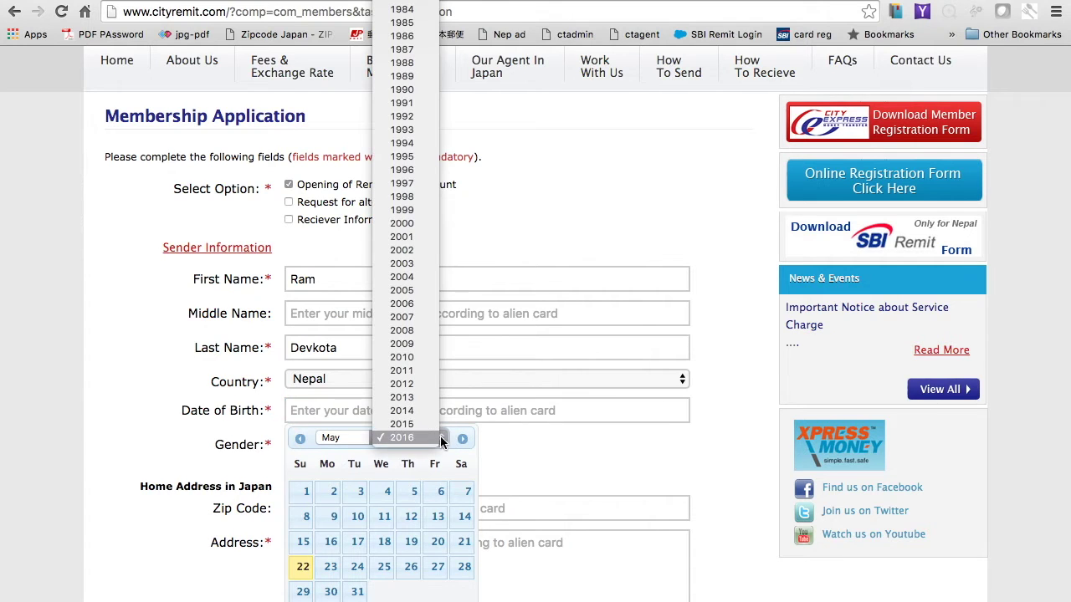
{"action": "scroll", "coordinate": [415, 102], "scroll_direction": "up", "scroll_amount": 2}
{"action": "left_click", "coordinate": [409, 107]}
{"action": "left_click", "coordinate": [387, 492]}
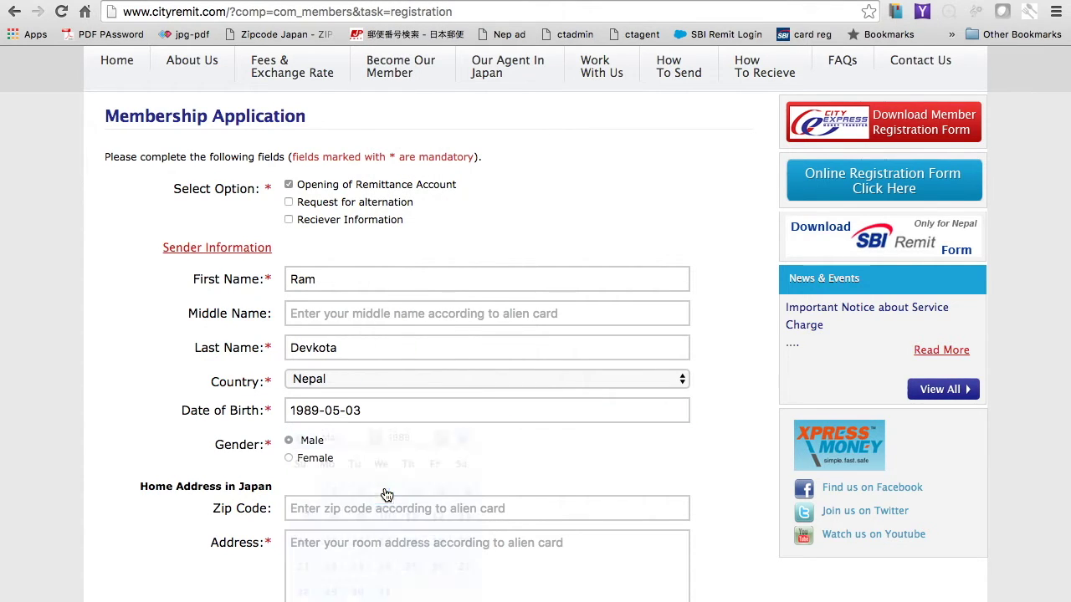
{"action": "left_click", "coordinate": [371, 411]}
{"action": "left_click", "coordinate": [359, 438]}
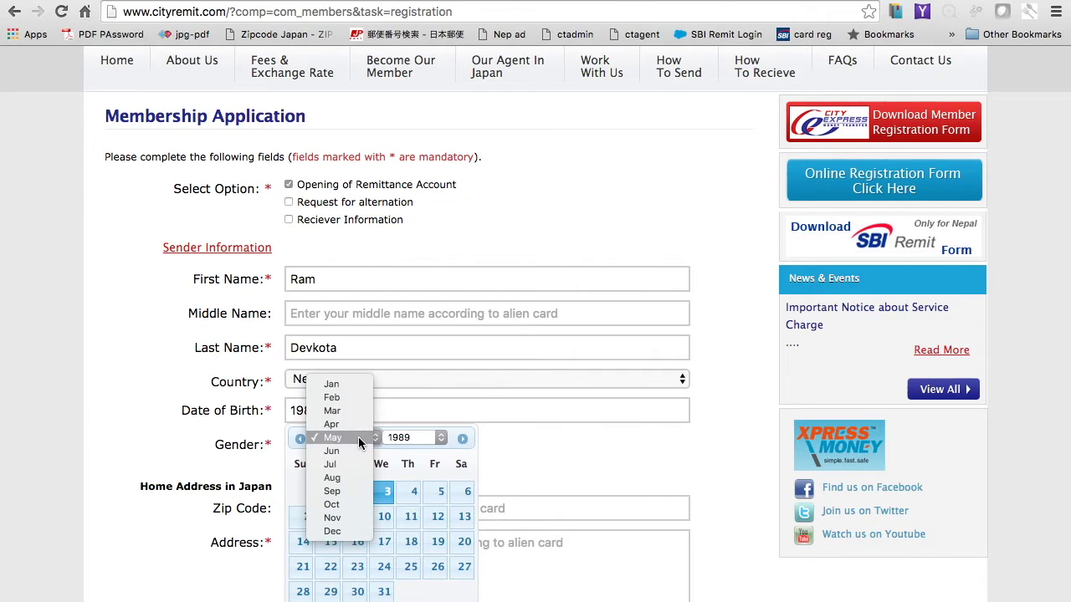
{"action": "left_click", "coordinate": [334, 411]}
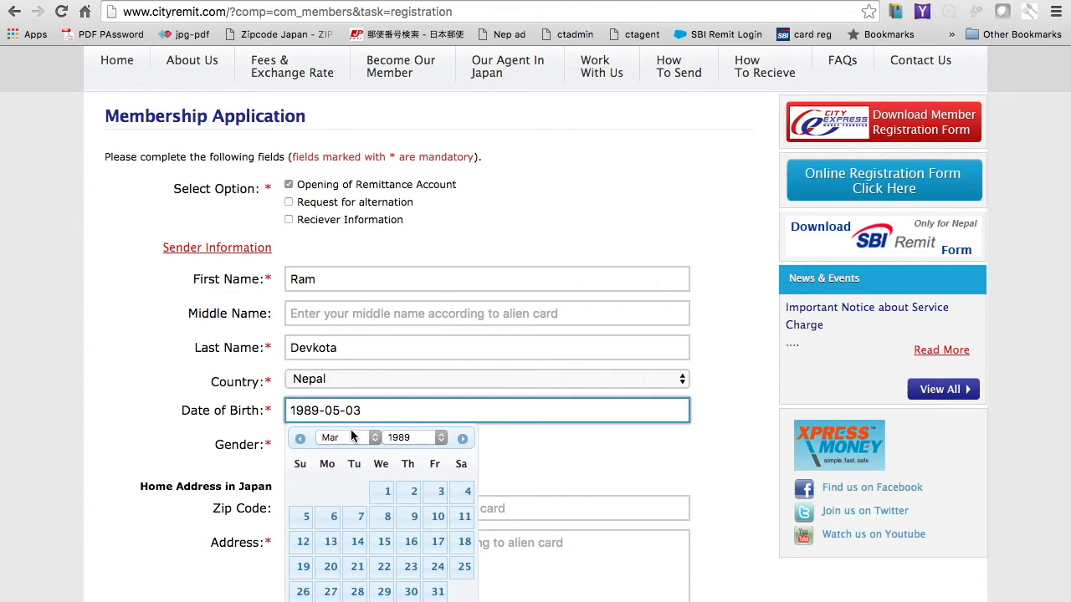
{"action": "left_click", "coordinate": [383, 548]}
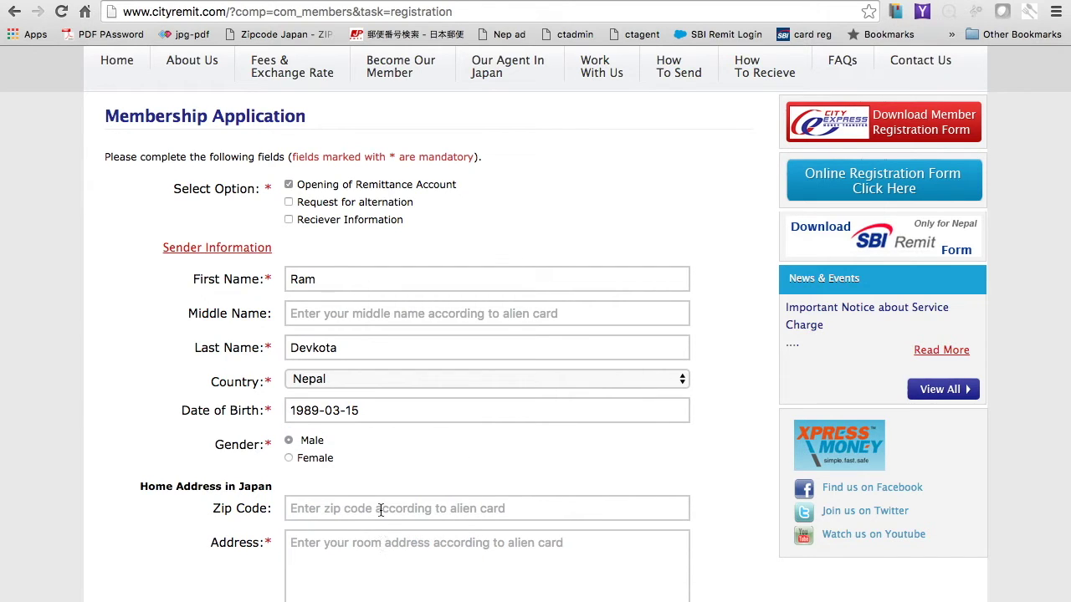
Step: Type the applicant's Japanese street address into the Address field, correcting typos along the way
{"action": "scroll", "coordinate": [358, 456], "scroll_direction": "down", "scroll_amount": 3}
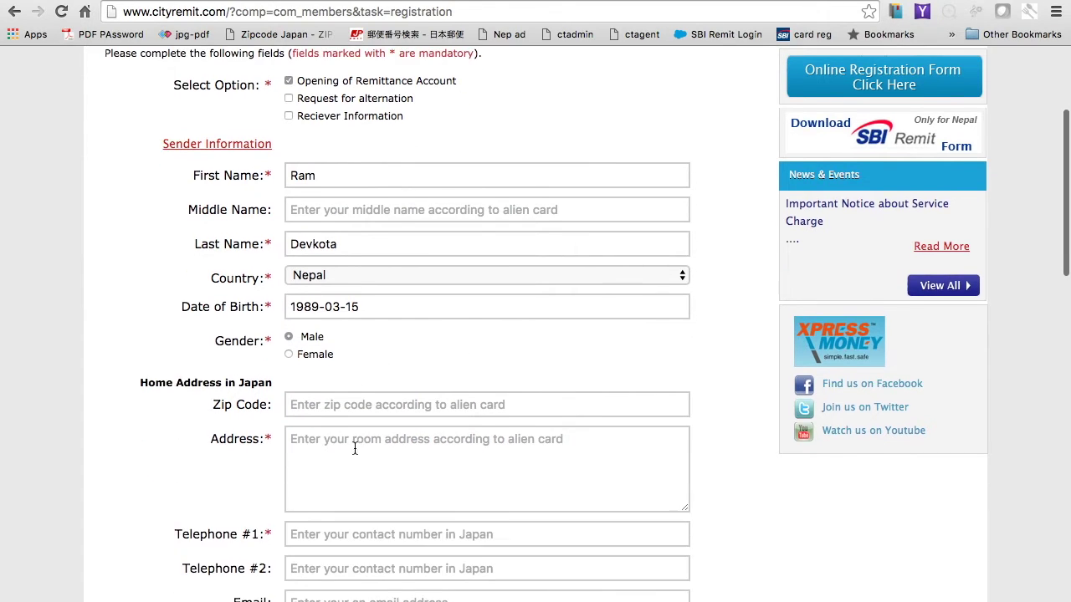
{"action": "scroll", "coordinate": [372, 352], "scroll_direction": "down", "scroll_amount": 3}
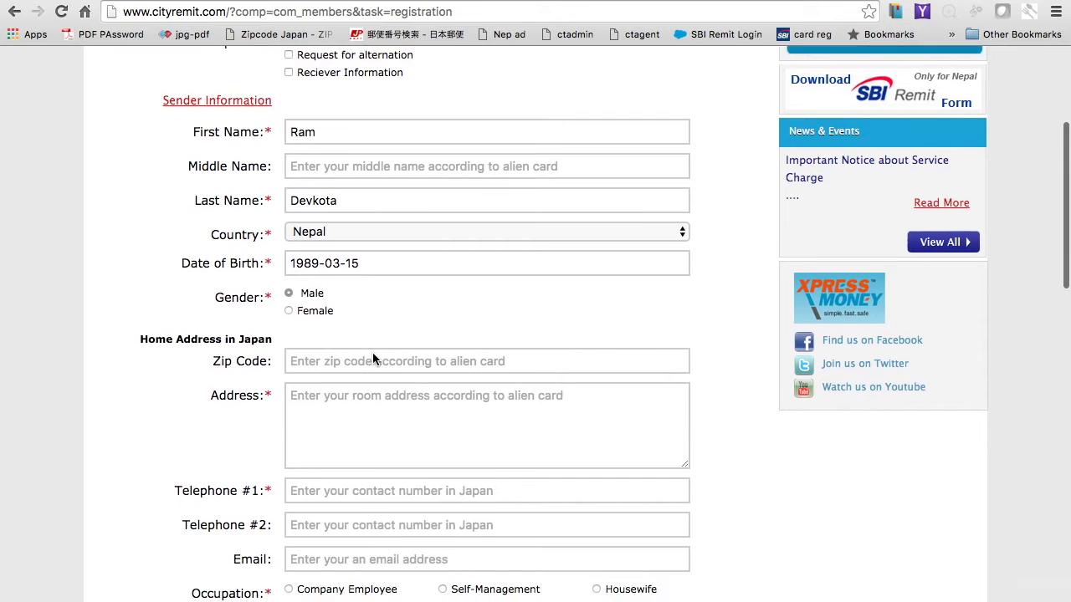
{"action": "left_click", "coordinate": [325, 318]}
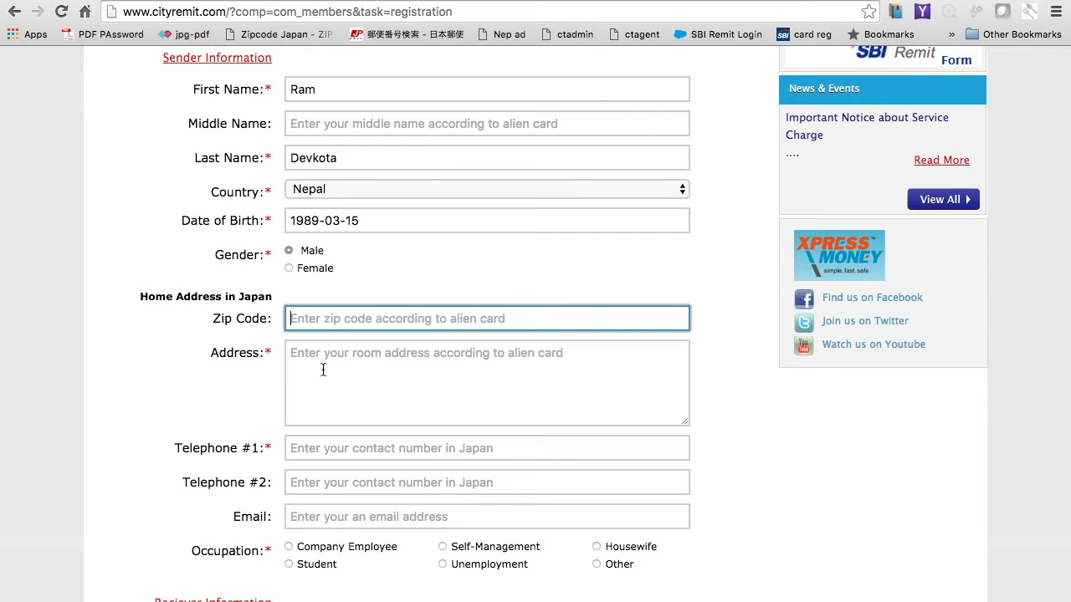
{"action": "left_click", "coordinate": [320, 357]}
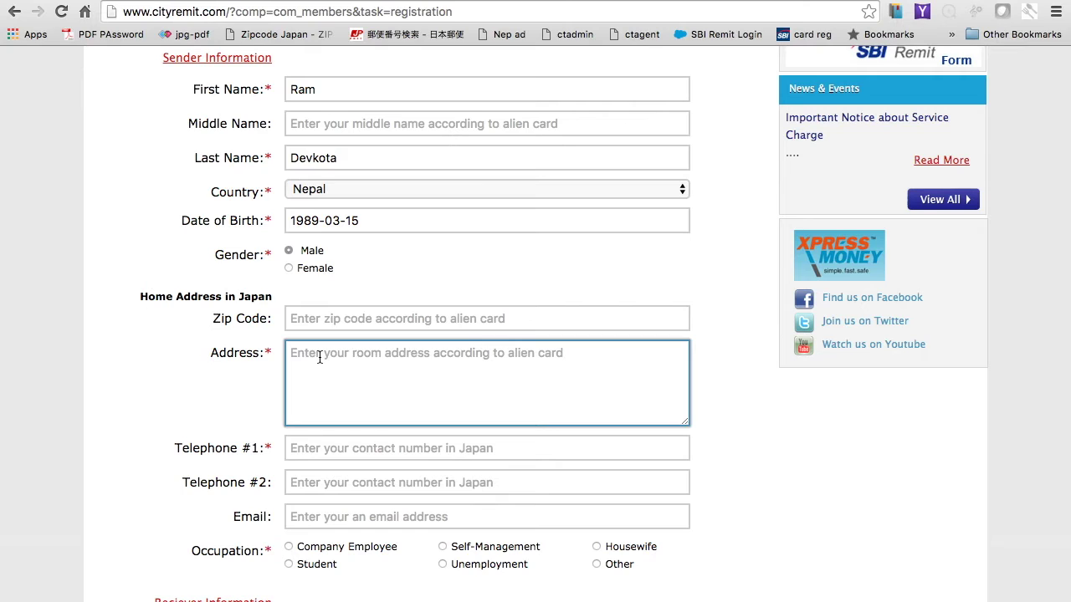
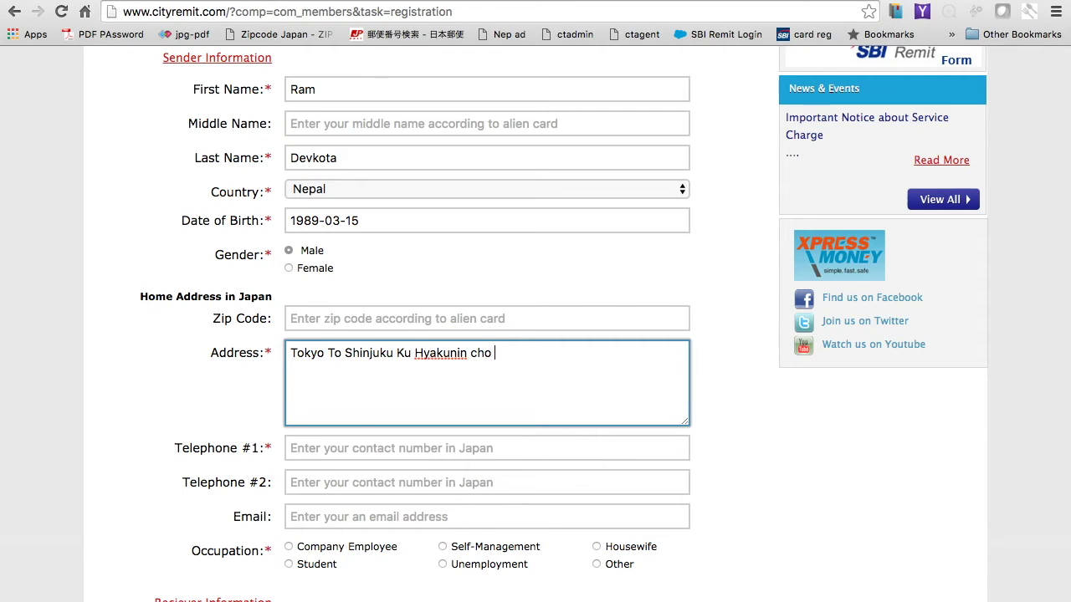
Step: Enter the sender's zip code and primary telephone number in Telephone #1
{"action": "left_click", "coordinate": [329, 317]}
{"action": "type", "text": "169"}
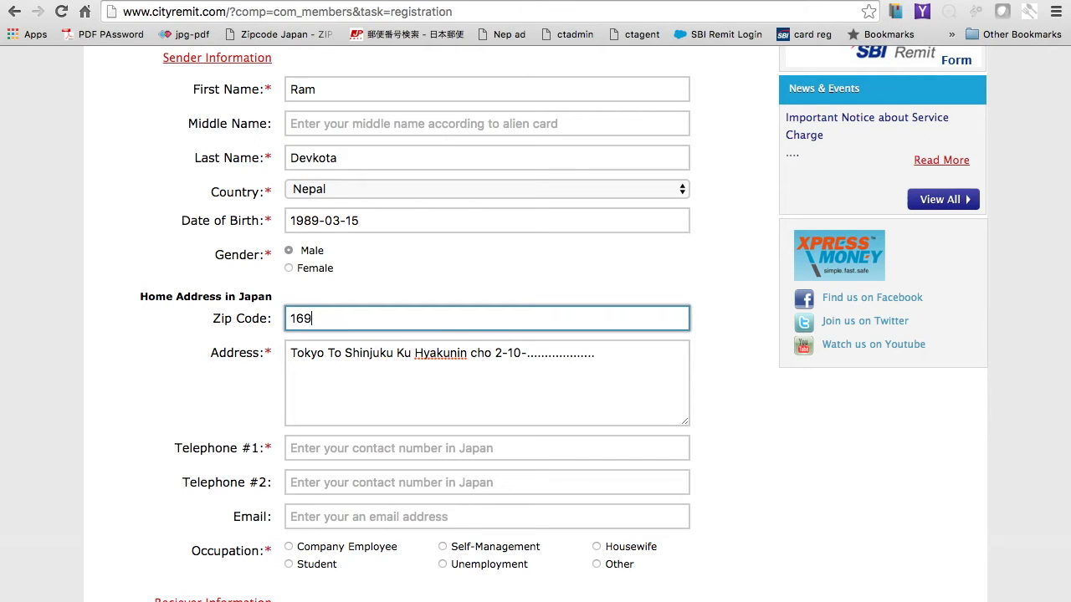
{"action": "type", "text": "-0073"}
{"action": "left_click", "coordinate": [312, 448]}
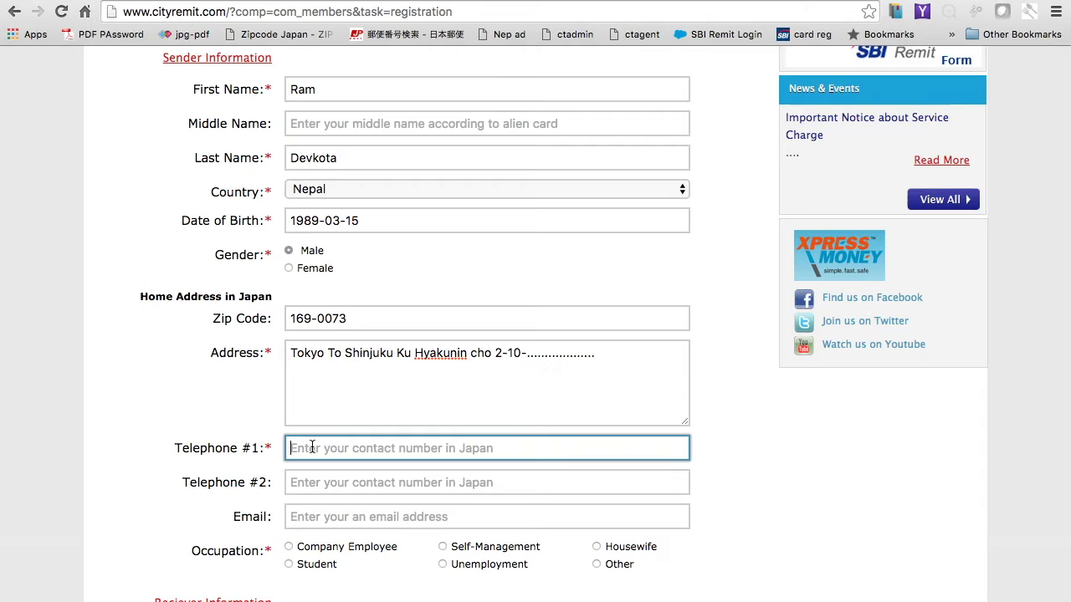
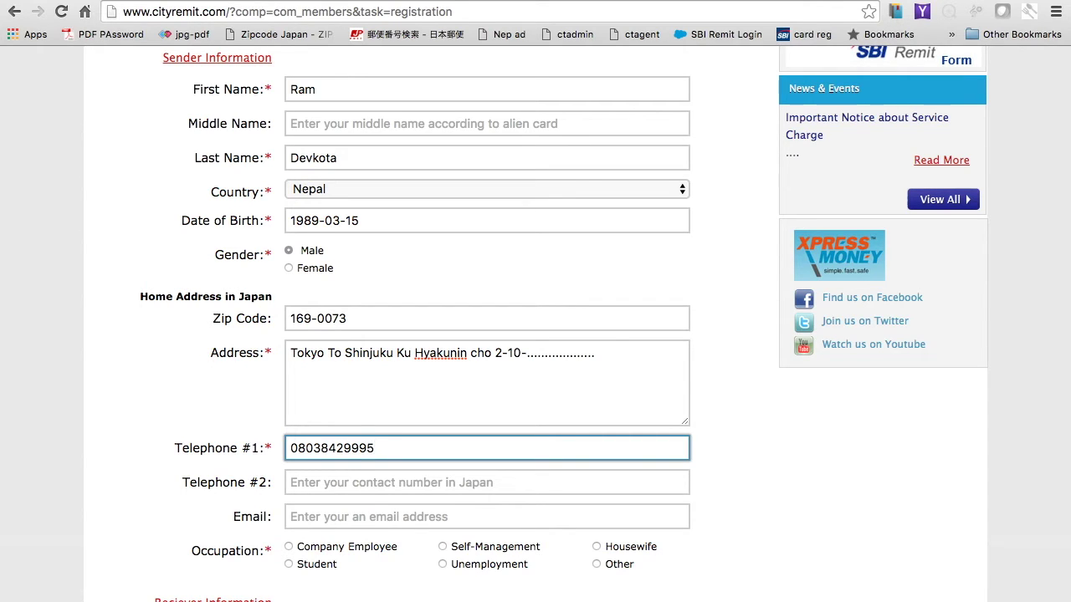
Step: Leave Telephone #2 blank and move down to the Email field
{"action": "left_click", "coordinate": [336, 484]}
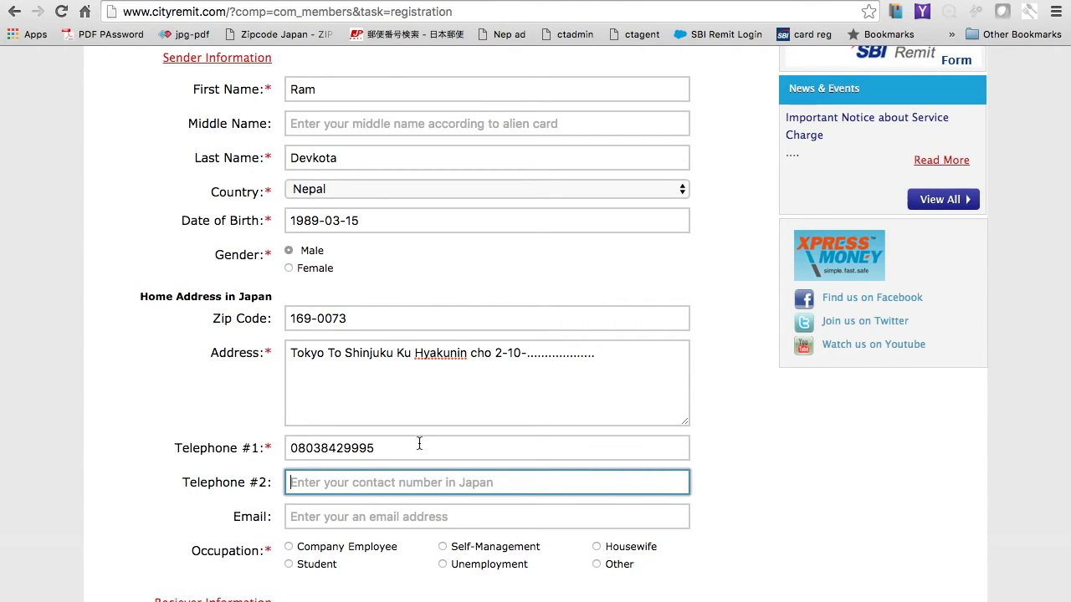
{"action": "scroll", "coordinate": [354, 482], "scroll_direction": "down", "scroll_amount": 1}
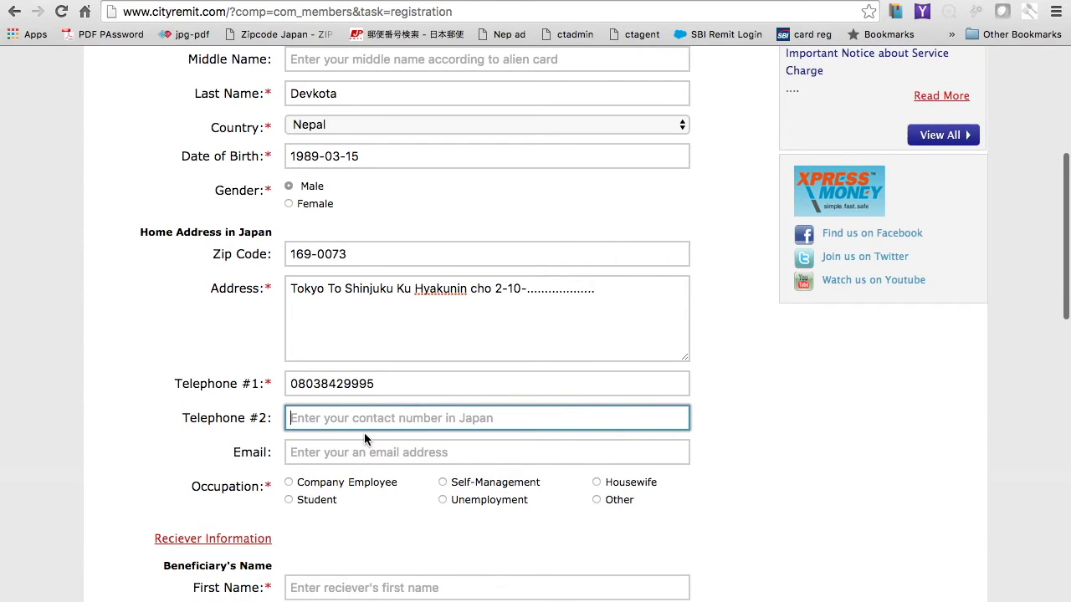
{"action": "scroll", "coordinate": [362, 433], "scroll_direction": "down", "scroll_amount": 1}
{"action": "left_click", "coordinate": [332, 400]}
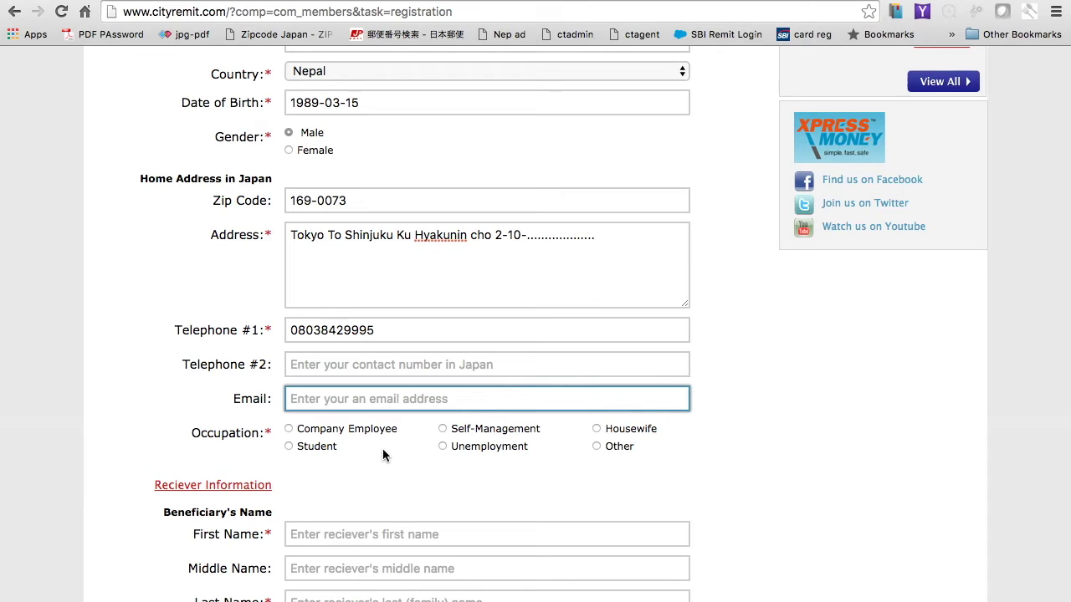
Step: Choose Student as the occupation after trying other options and clearing the Other text
{"action": "left_click", "coordinate": [289, 429]}
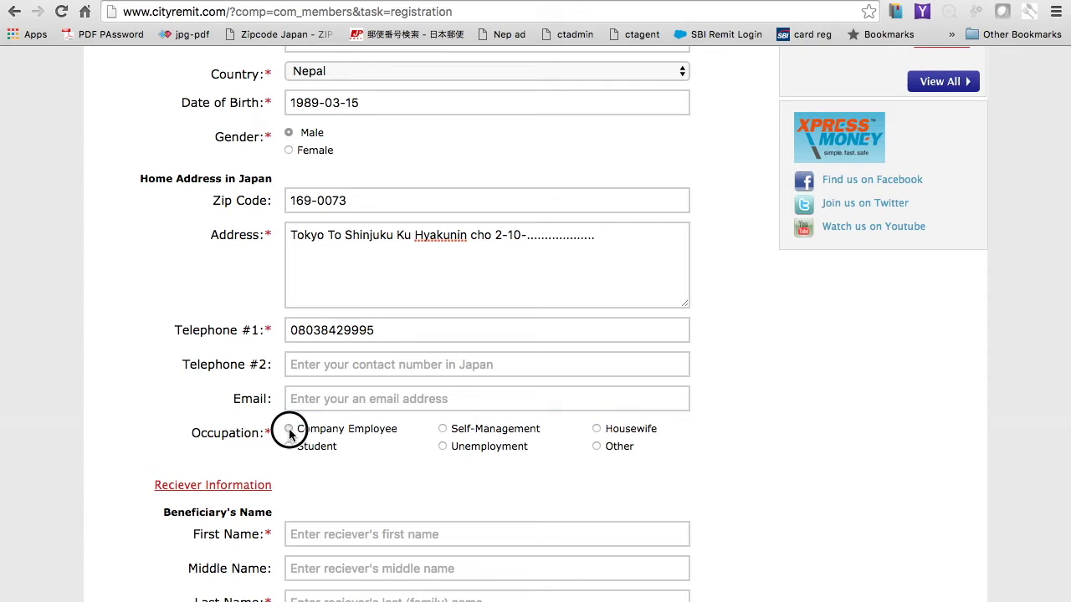
{"action": "left_click", "coordinate": [441, 429]}
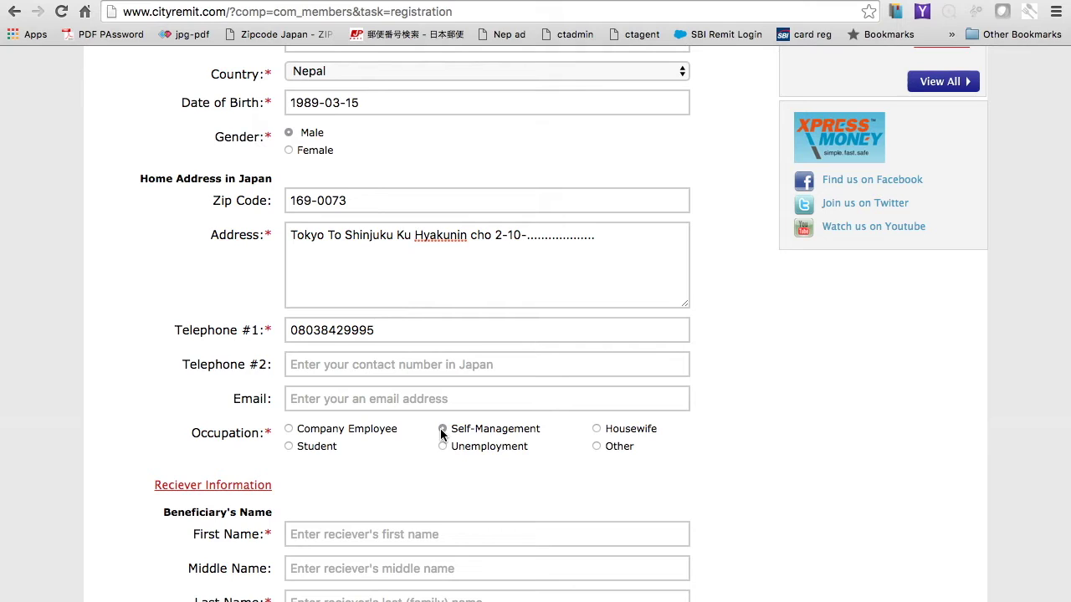
{"action": "left_click", "coordinate": [596, 428]}
{"action": "left_click", "coordinate": [596, 447]}
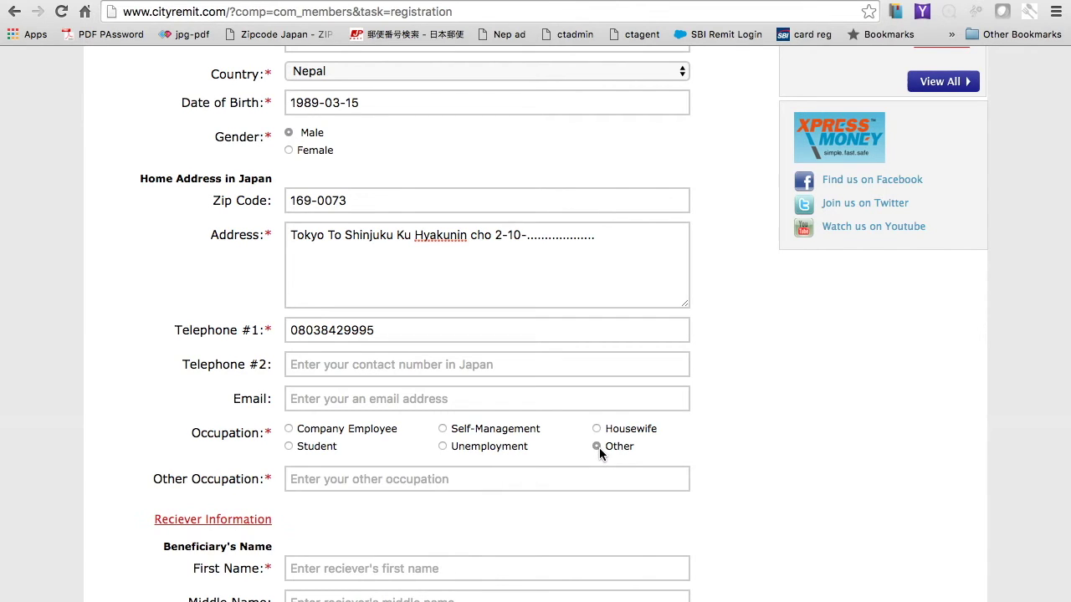
{"action": "left_click", "coordinate": [530, 475]}
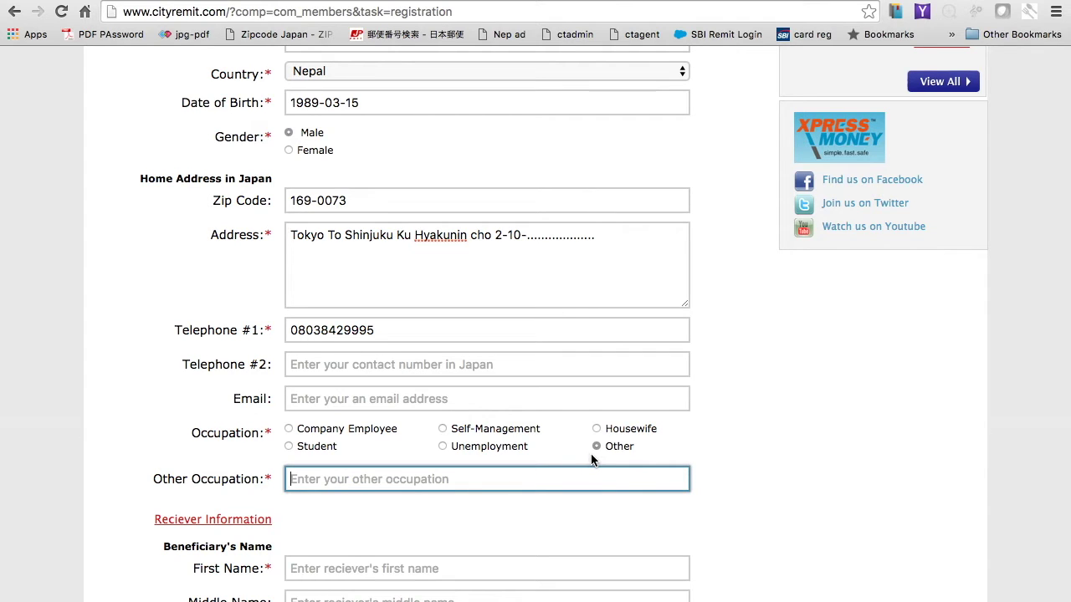
{"action": "type", "text": "Depen"}
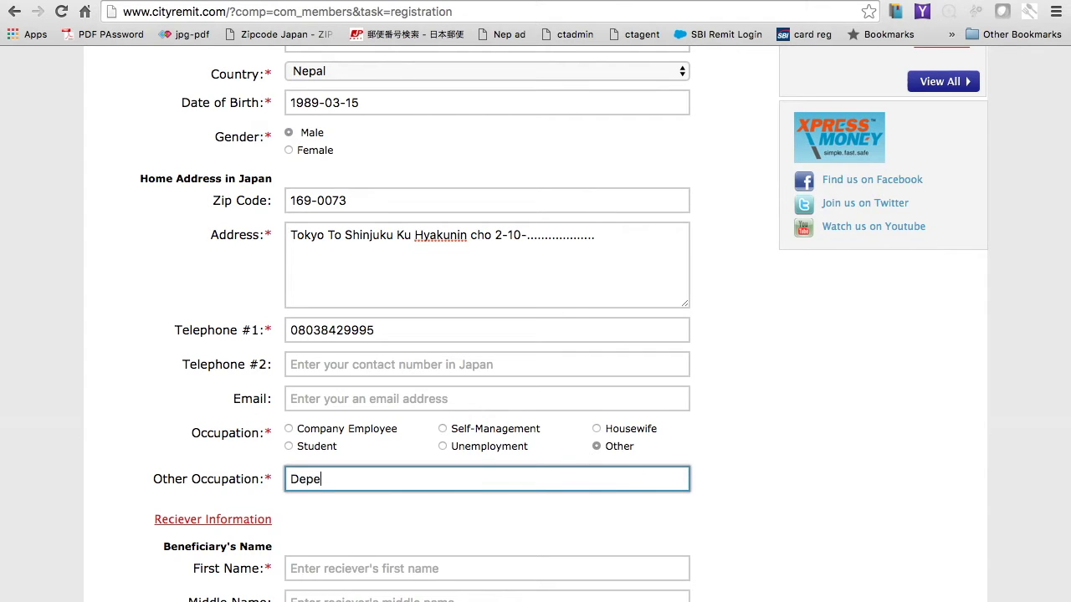
{"action": "key", "text": "BackSpace"}
{"action": "key", "text": "BackSpace"}
{"action": "key", "text": "BackSpace"}
{"action": "key", "text": "BackSpace"}
{"action": "key", "text": "BackSpace"}
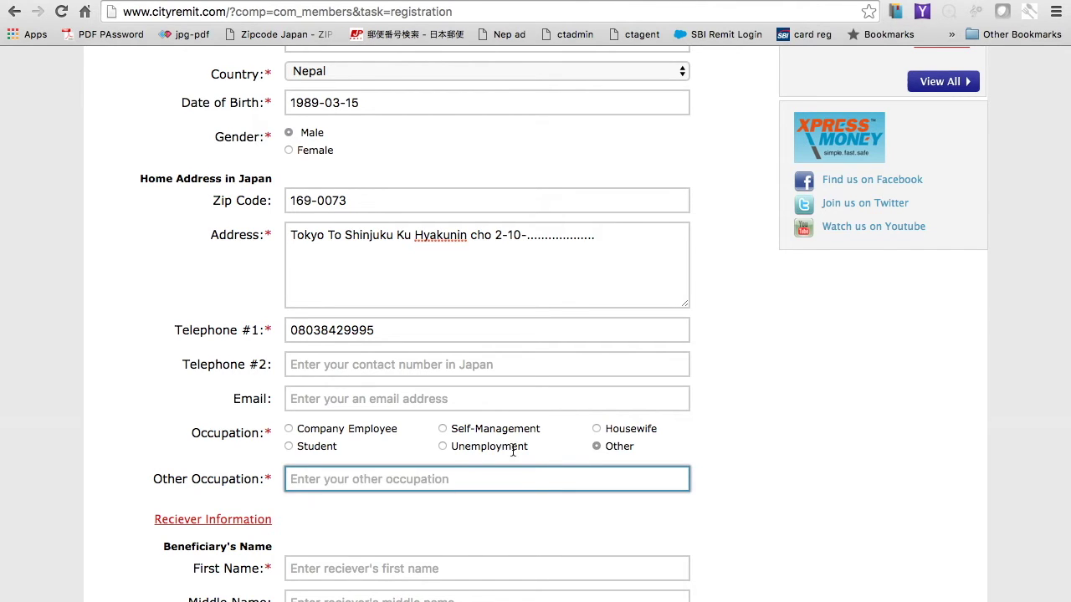
{"action": "left_click", "coordinate": [289, 447]}
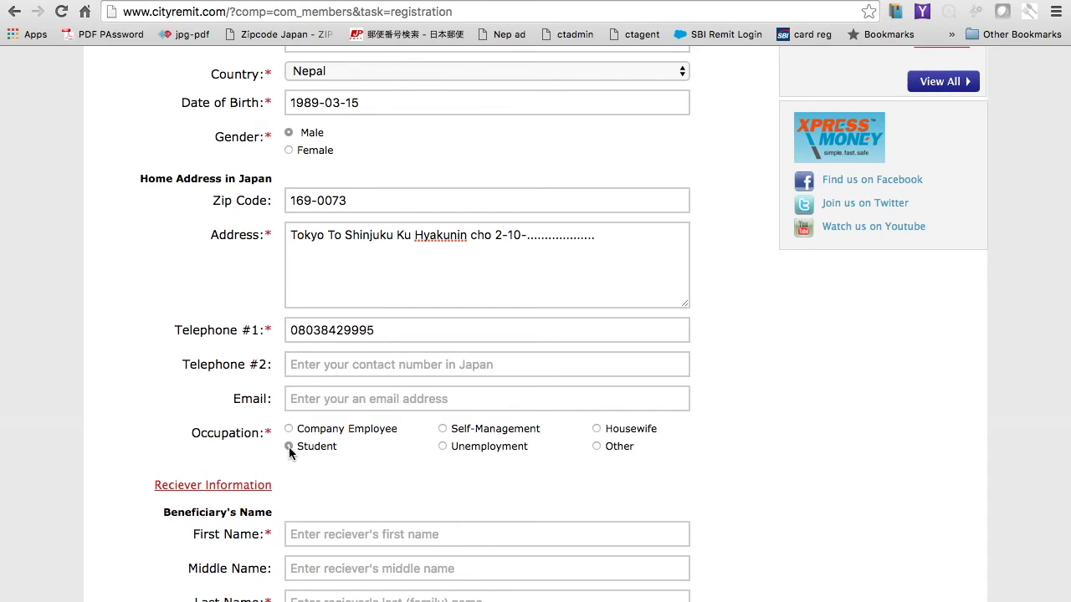
{"action": "scroll", "coordinate": [345, 455], "scroll_direction": "down", "scroll_amount": 3}
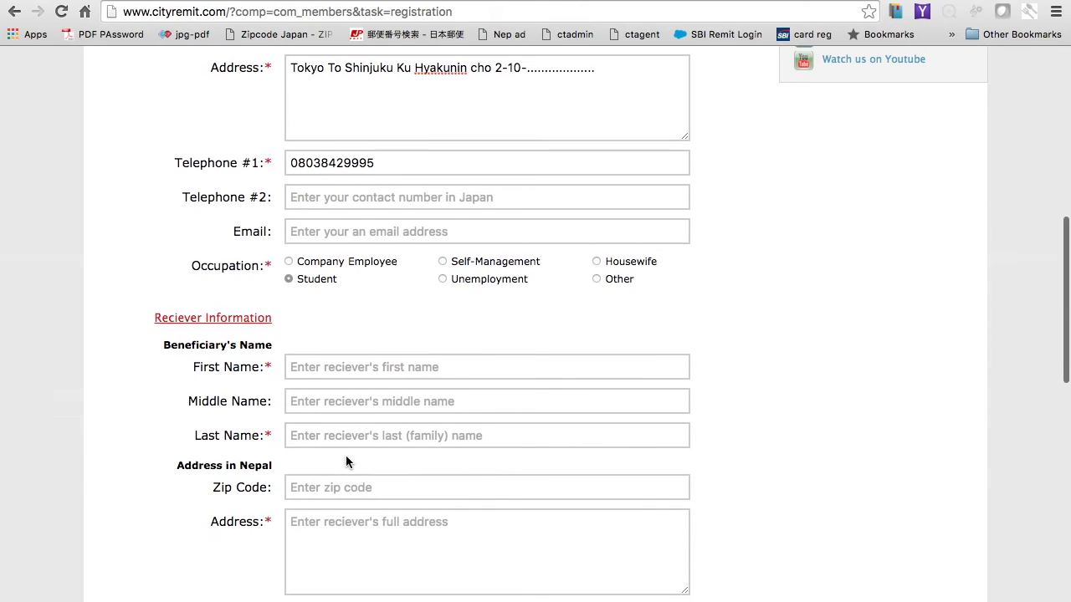
Step: Fill the three Beneficiary's Name fields with the receiver's first, middle and last names
{"action": "left_click", "coordinate": [319, 366]}
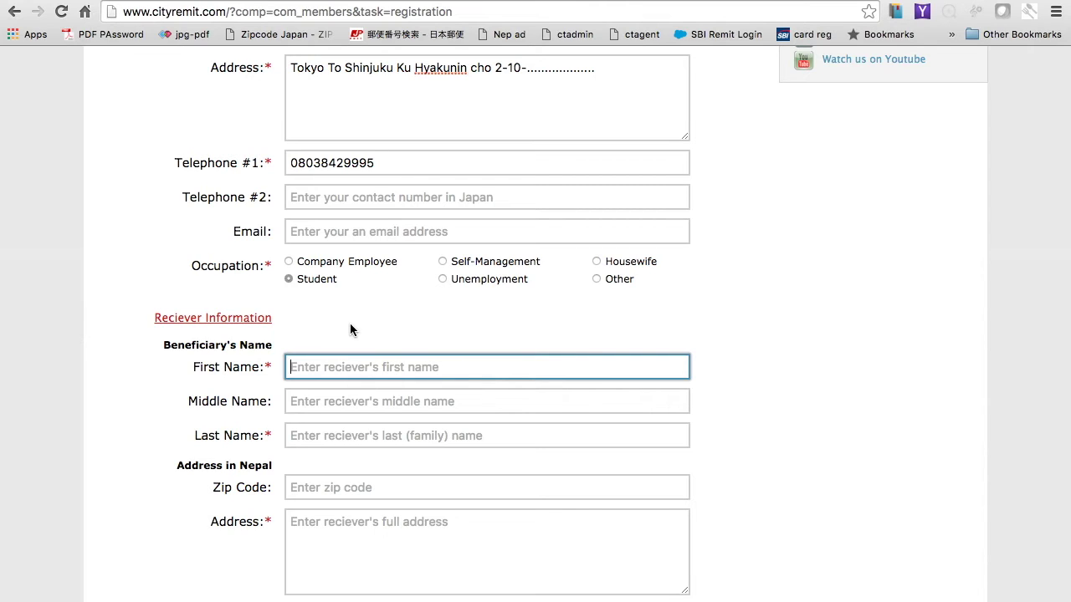
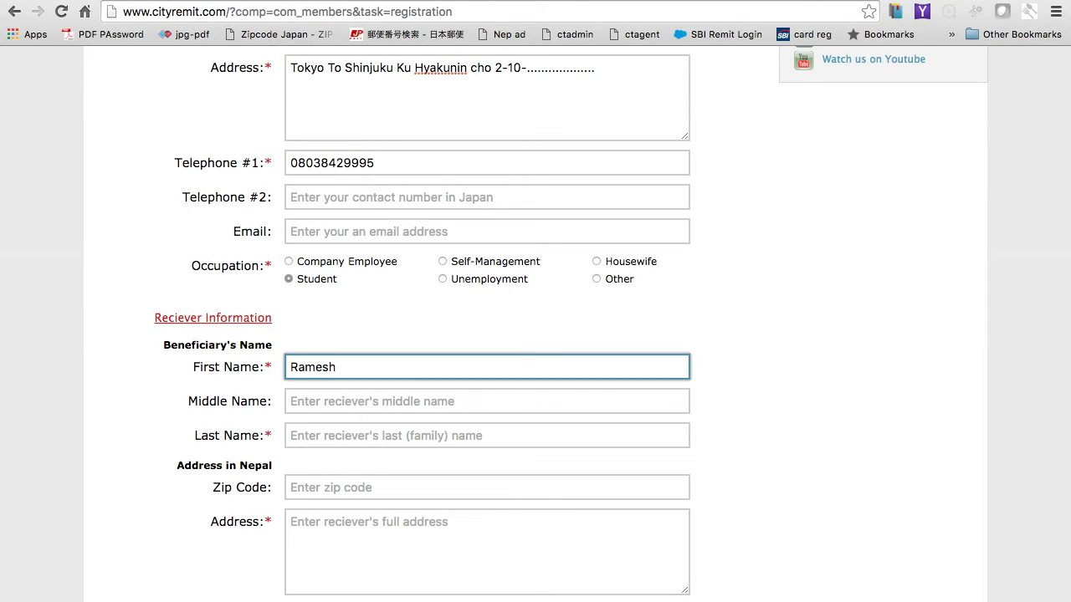
{"action": "key", "text": "Tab"}
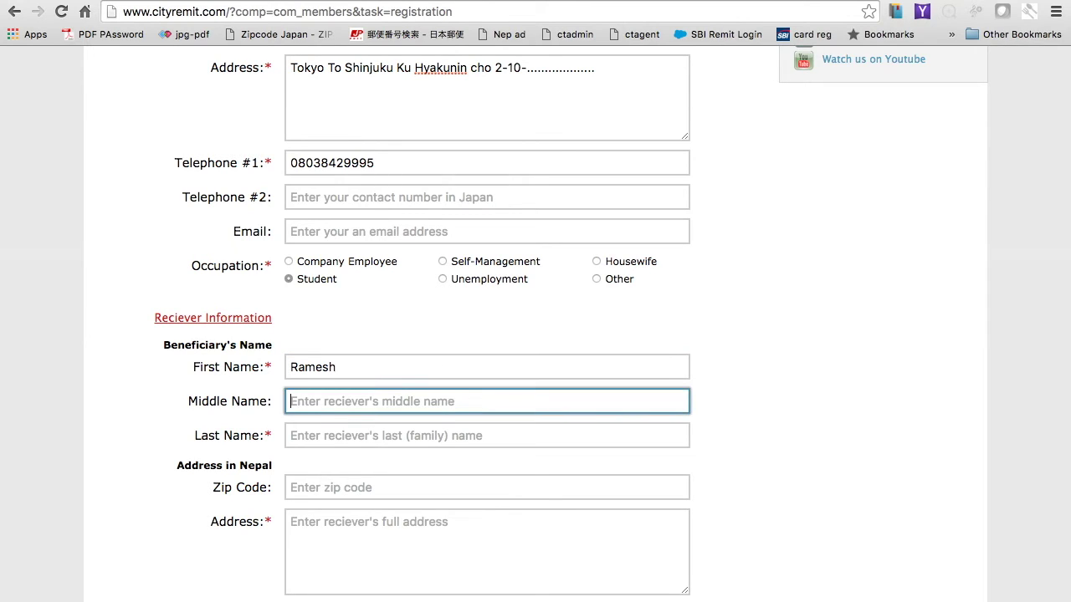
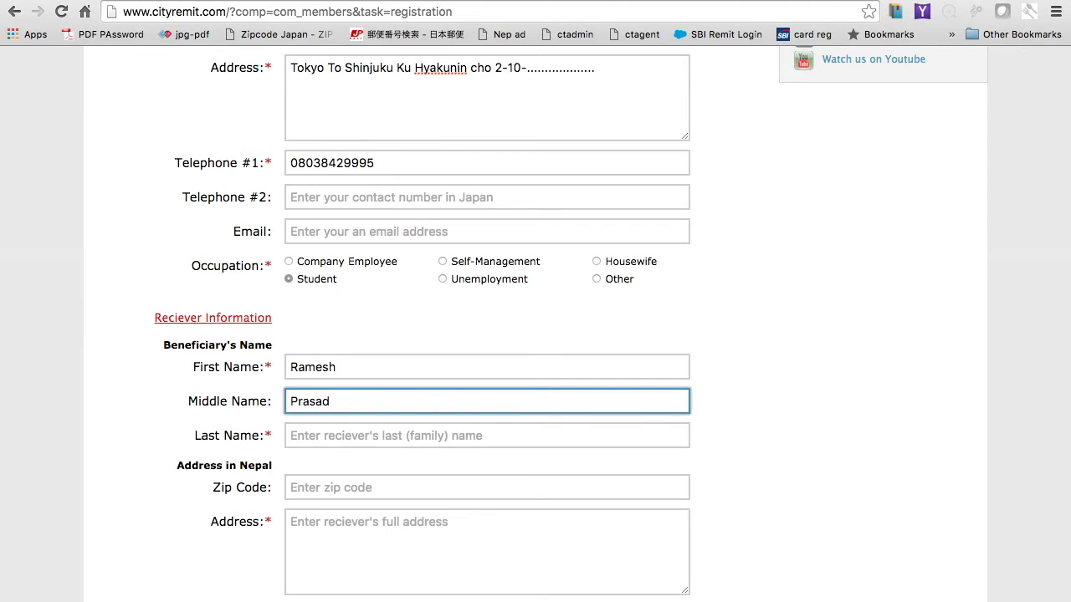
{"action": "key", "text": "Tab"}
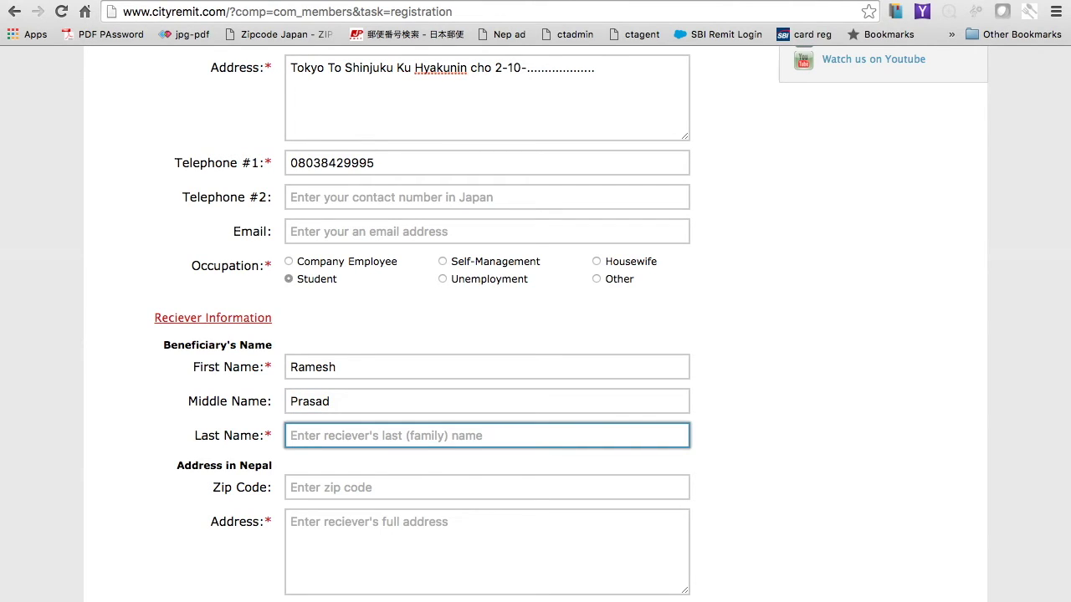
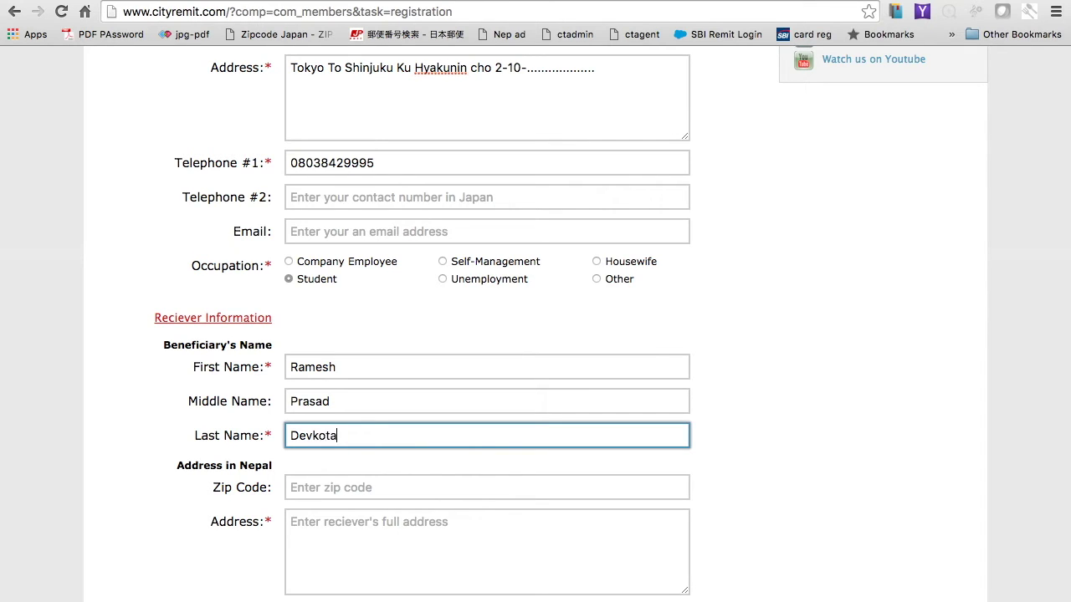
{"action": "scroll", "coordinate": [330, 421], "scroll_direction": "down", "scroll_amount": 2}
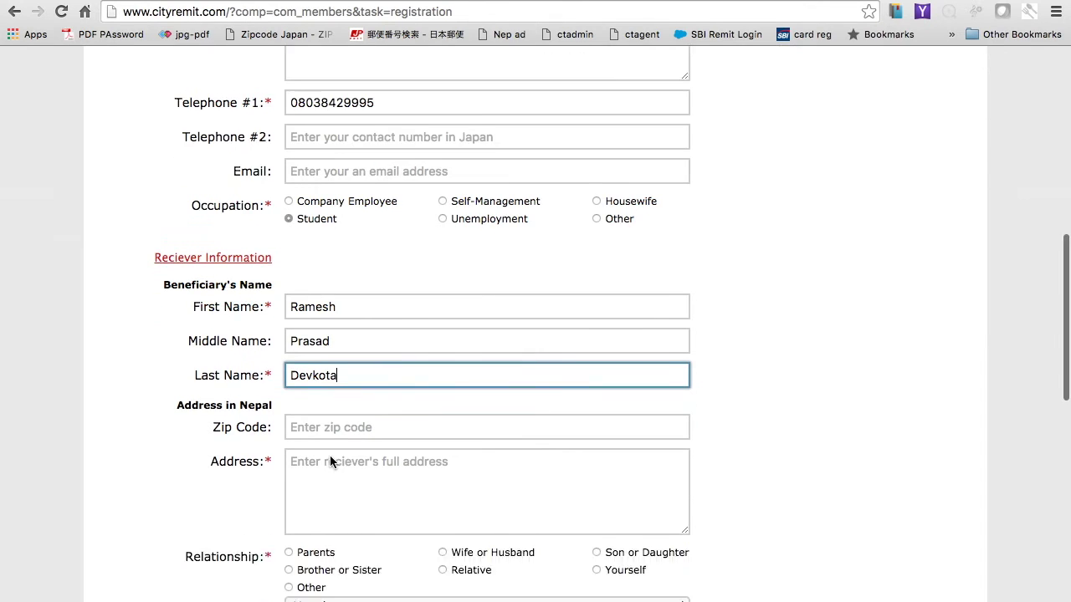
Step: Type the receiver's district and town into Address in Nepal, leaving Zip Code blank
{"action": "left_click", "coordinate": [316, 378]}
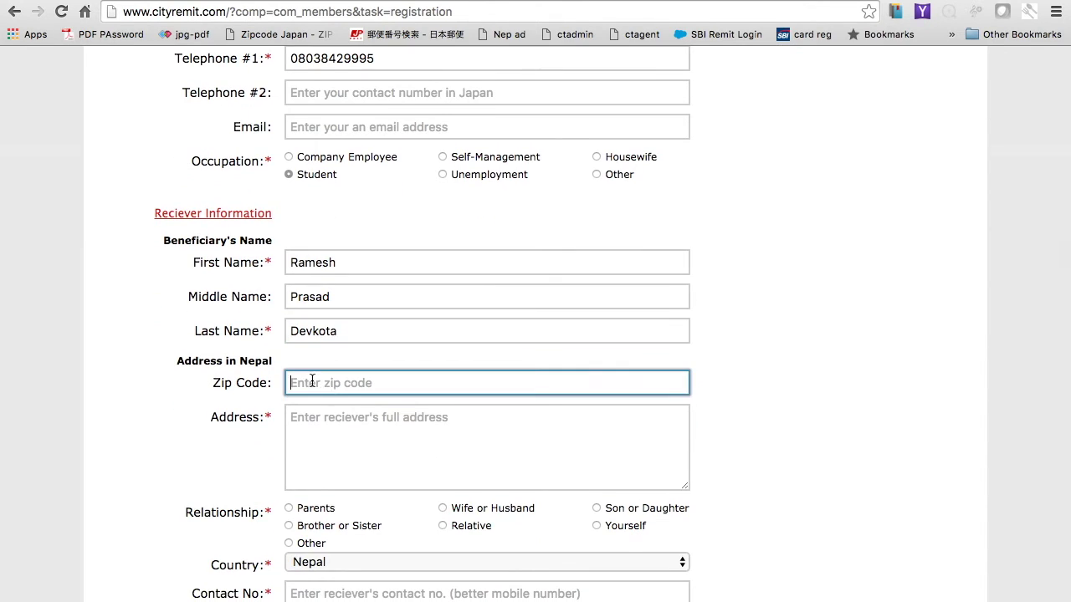
{"action": "left_click", "coordinate": [317, 422]}
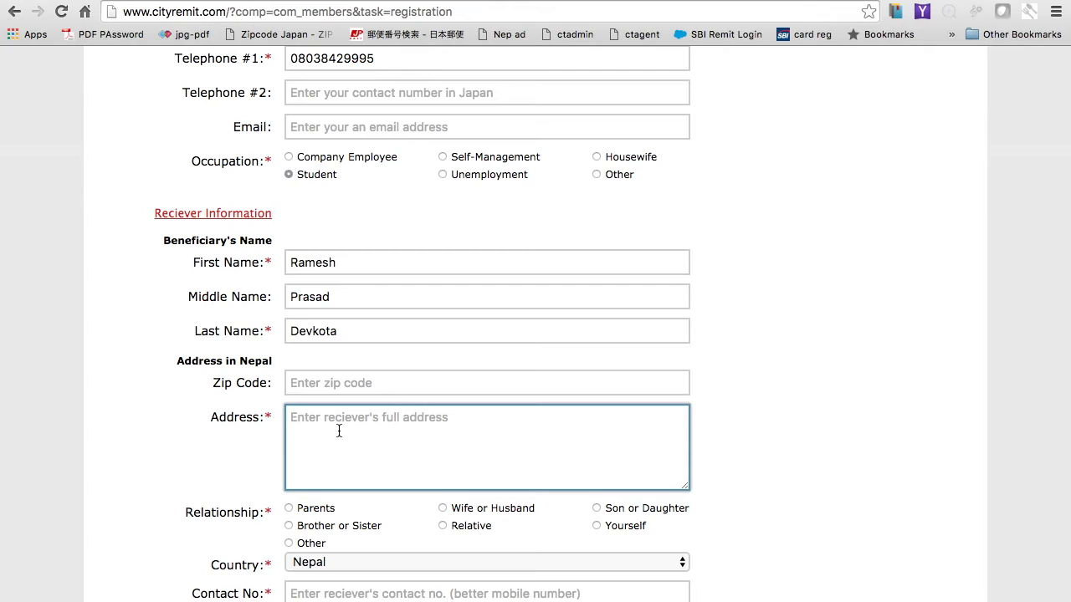
{"action": "type", "text": "Kaski"}
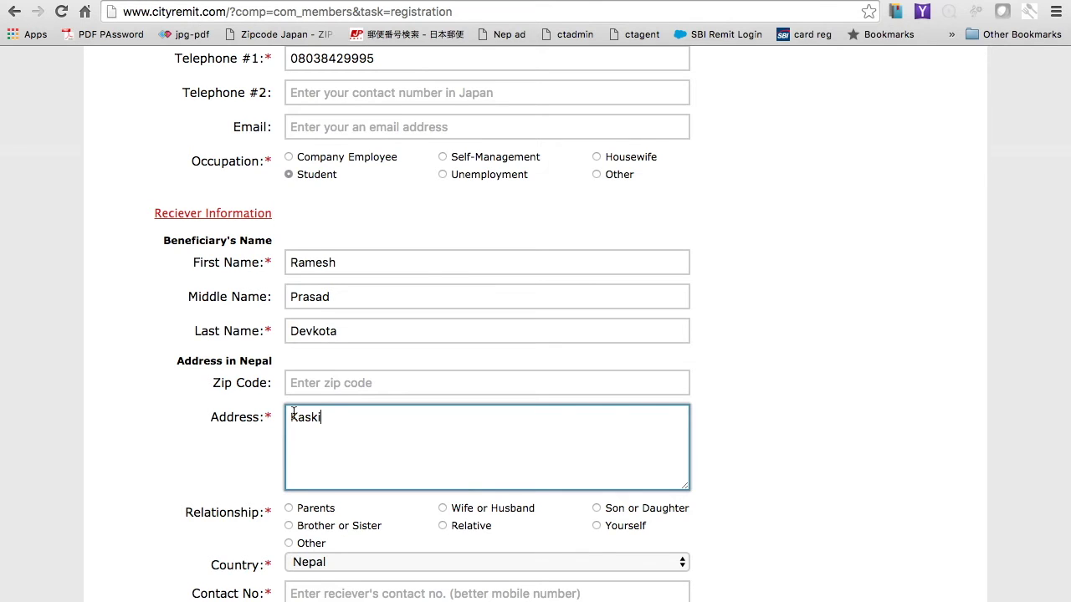
{"action": "scroll", "coordinate": [294, 407], "scroll_direction": "down", "scroll_amount": 3}
{"action": "scroll", "coordinate": [325, 413], "scroll_direction": "down", "scroll_amount": 1}
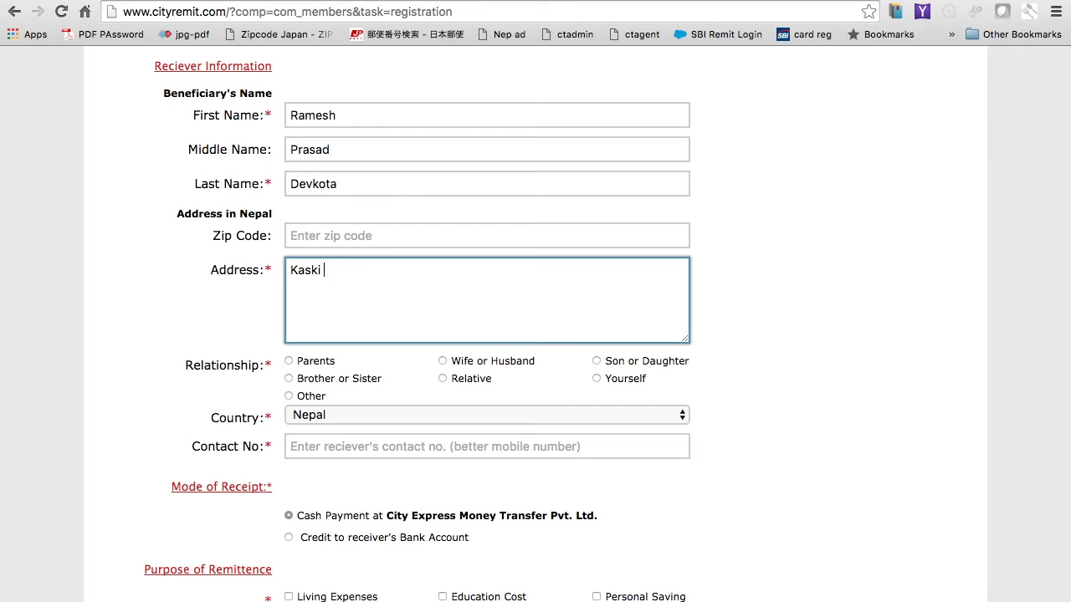
{"action": "type", "text": "Lekhnath"}
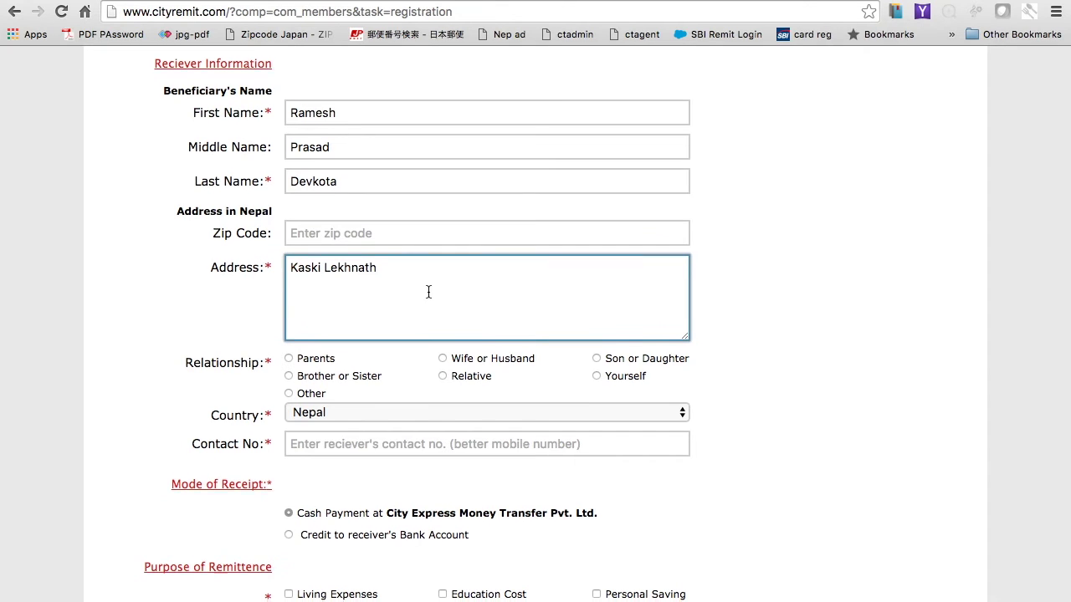
{"action": "scroll", "coordinate": [427, 292], "scroll_direction": "down", "scroll_amount": 1}
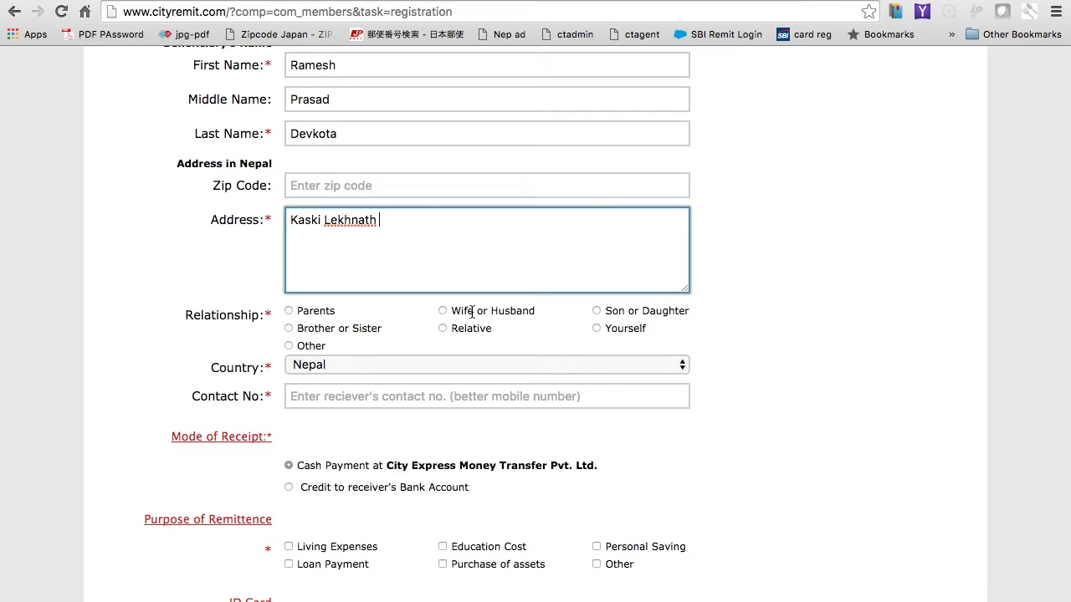
Step: Mark the receiver's relationship as Brother or Sister and enter their mobile number in Contact No
{"action": "left_click", "coordinate": [288, 328]}
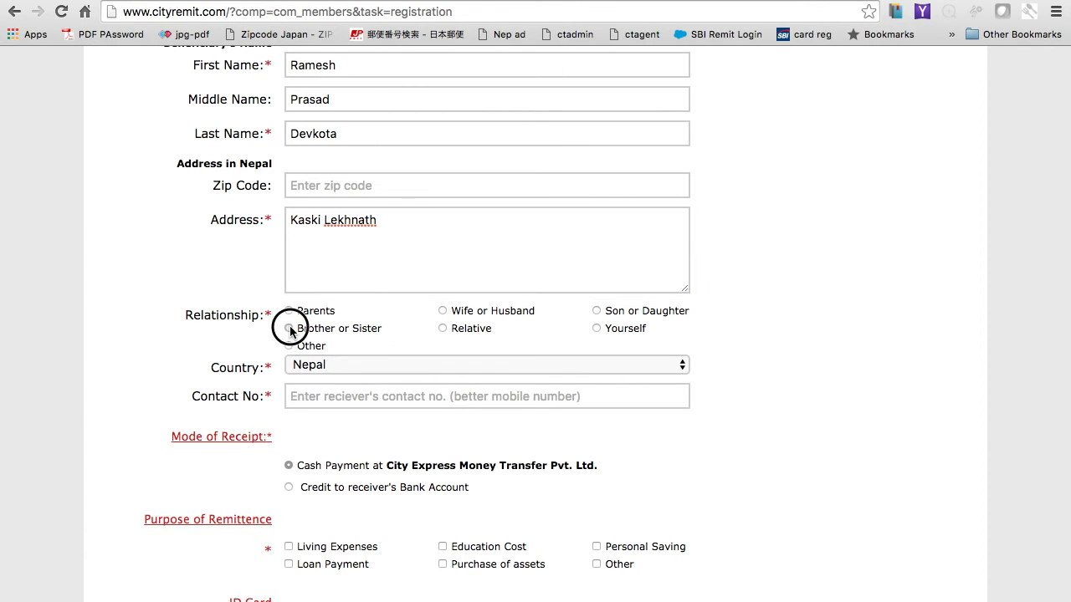
{"action": "scroll", "coordinate": [333, 370], "scroll_direction": "down", "scroll_amount": 3}
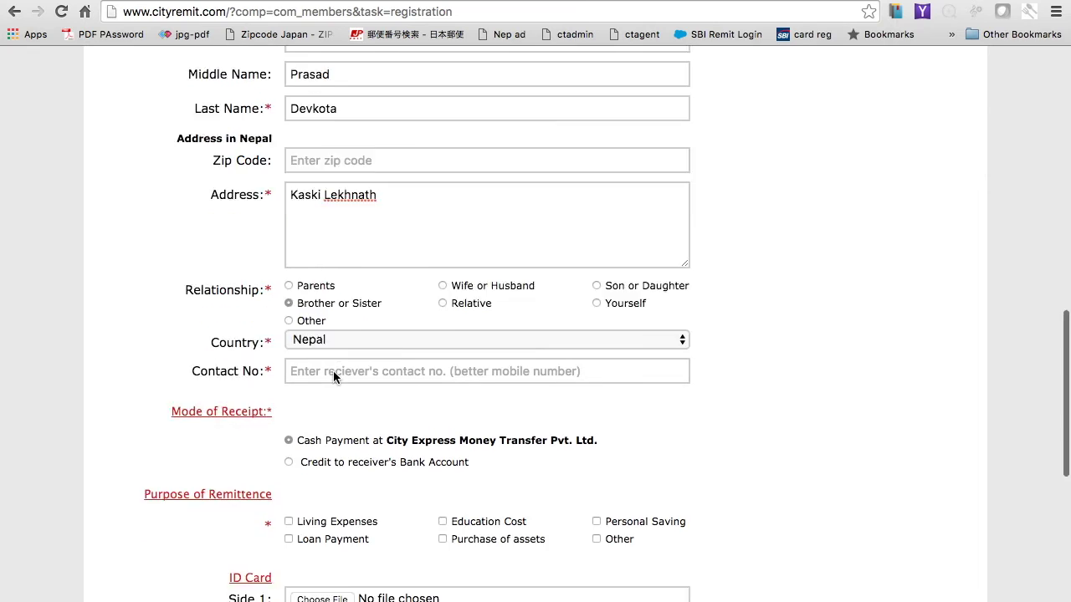
{"action": "left_click", "coordinate": [330, 270]}
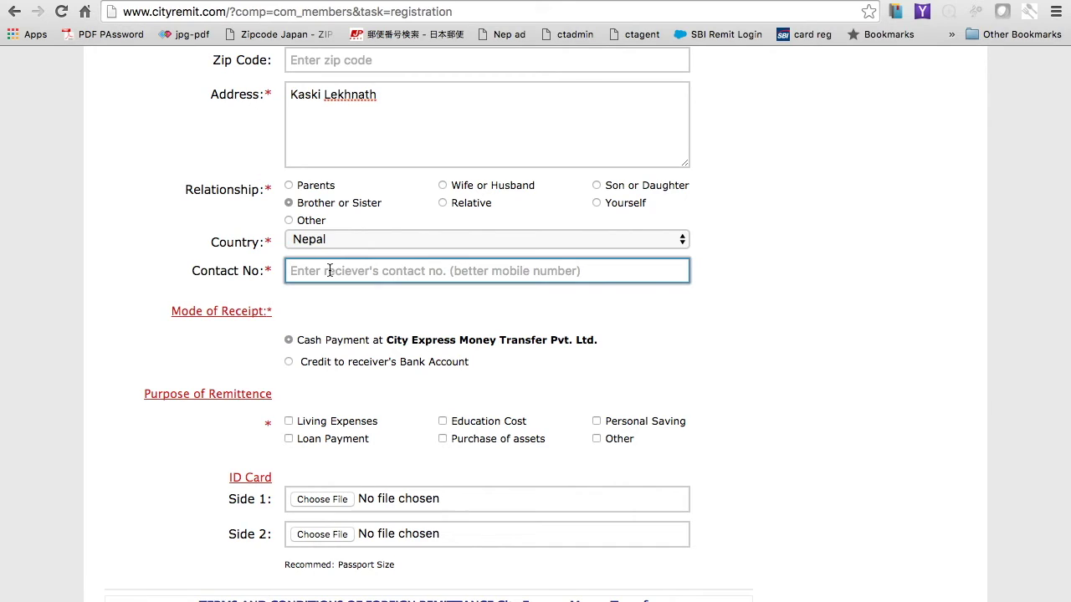
{"action": "type", "text": "98"}
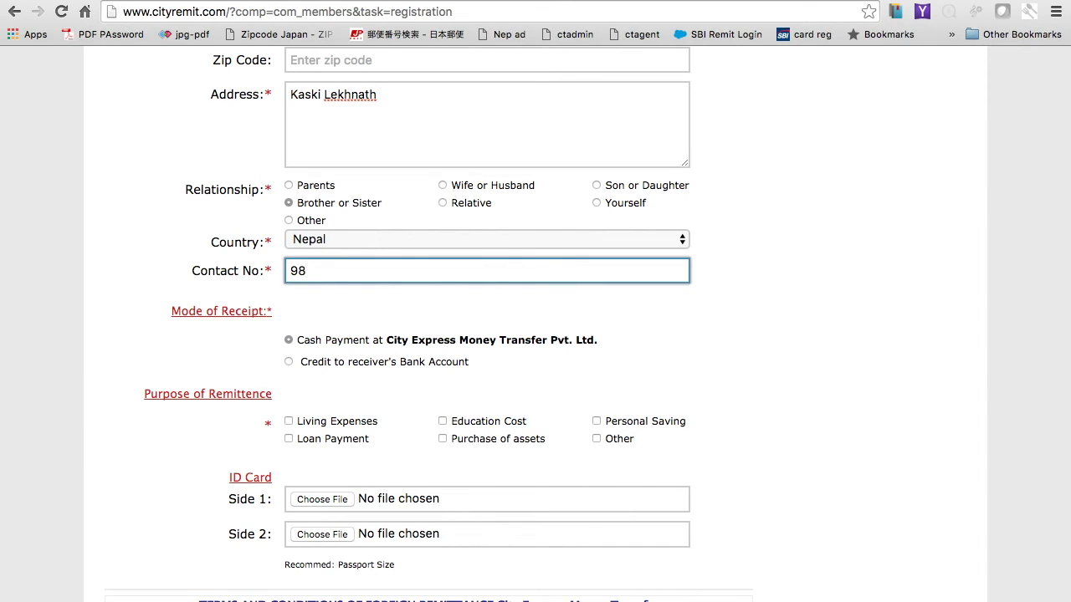
{"action": "type", "text": "56035...."}
Step: Switch Mode of Receipt to crediting the receiver's bank account to reveal the bank fields
{"action": "left_click", "coordinate": [310, 340]}
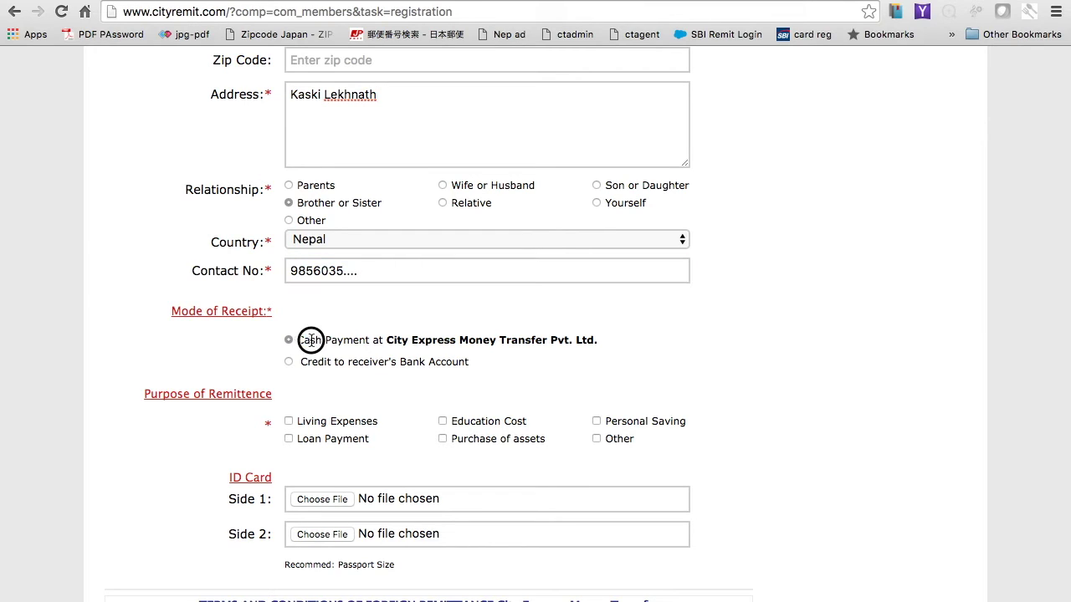
{"action": "left_click_drag", "start_coordinate": [310, 340], "coordinate": [423, 342]}
{"action": "left_click", "coordinate": [247, 362]}
{"action": "left_click", "coordinate": [289, 362]}
{"action": "left_click", "coordinate": [289, 364]}
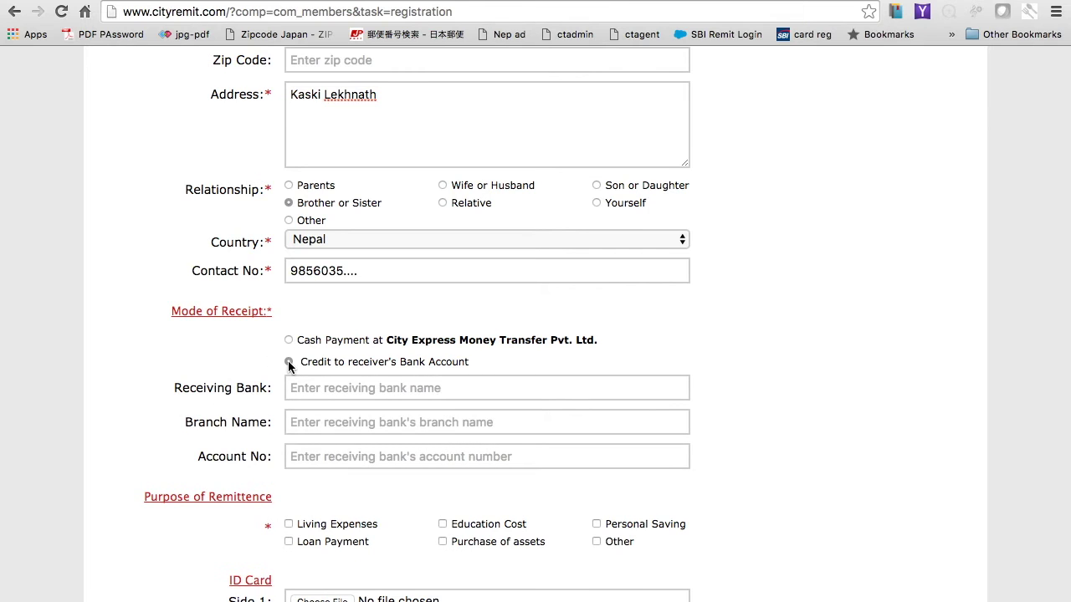
{"action": "left_click", "coordinate": [289, 340]}
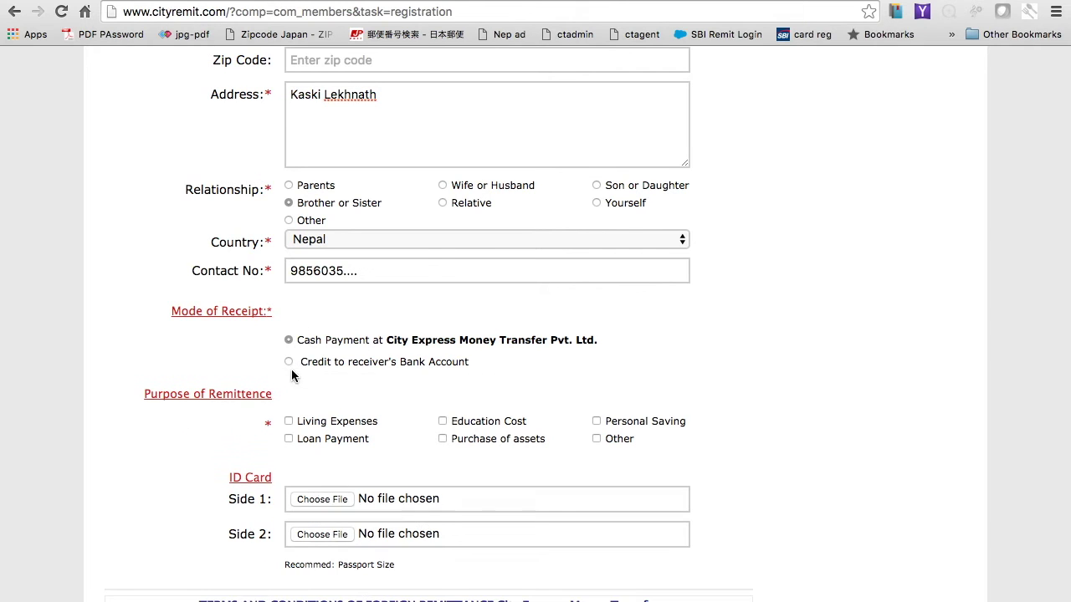
{"action": "left_click", "coordinate": [290, 364]}
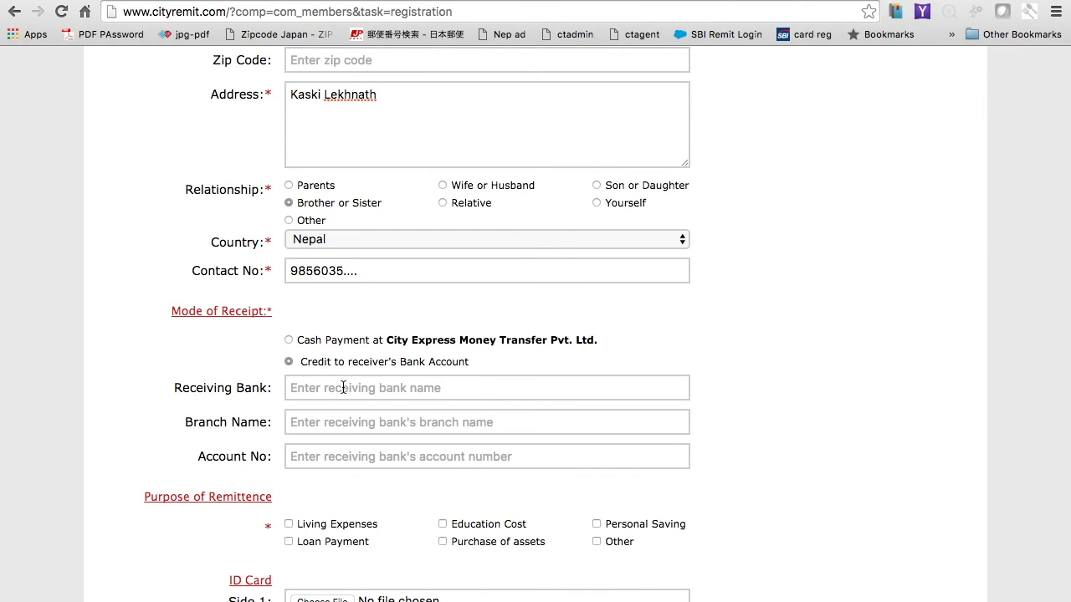
Step: Enter bank Gandaki Development Bank, branch New Road Pokhara, and the receiver's account number
{"action": "left_click", "coordinate": [343, 388]}
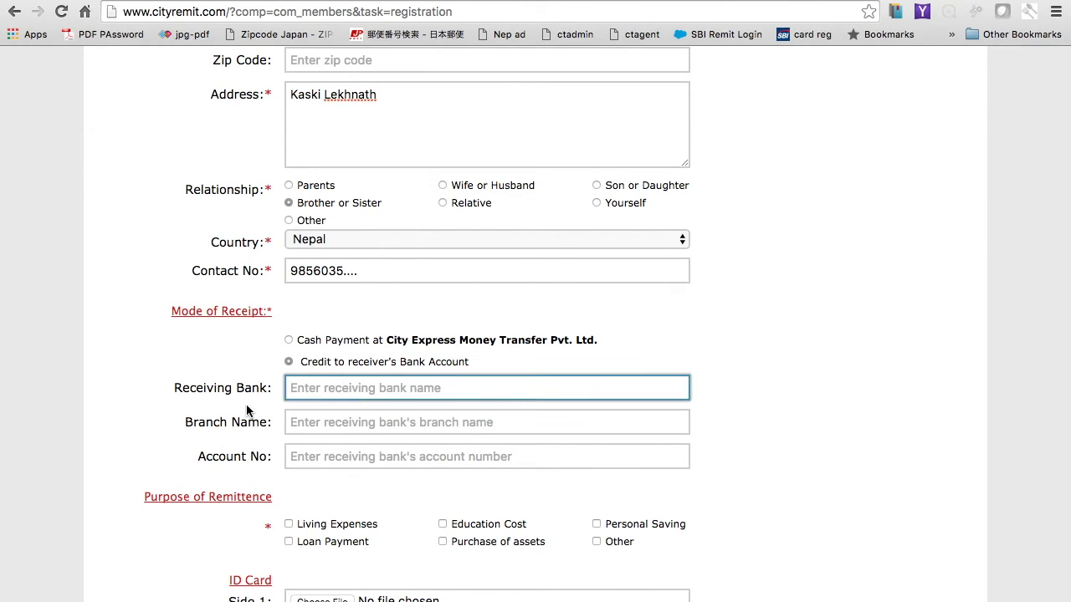
{"action": "left_click", "coordinate": [360, 422]}
{"action": "scroll", "coordinate": [360, 423], "scroll_direction": "up", "scroll_amount": 7}
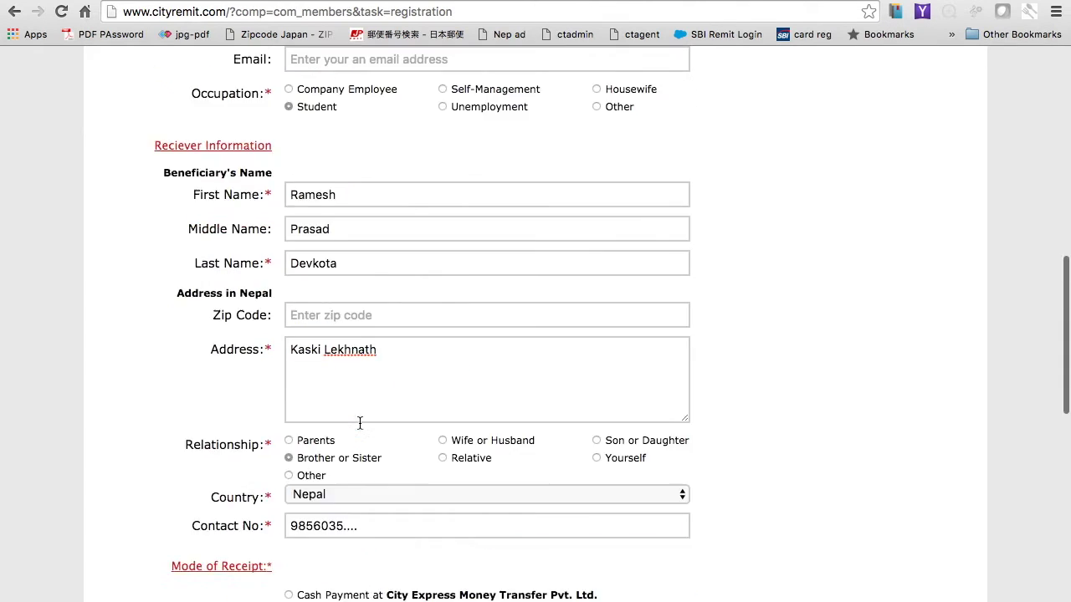
{"action": "scroll", "coordinate": [360, 428], "scroll_direction": "down", "scroll_amount": 2}
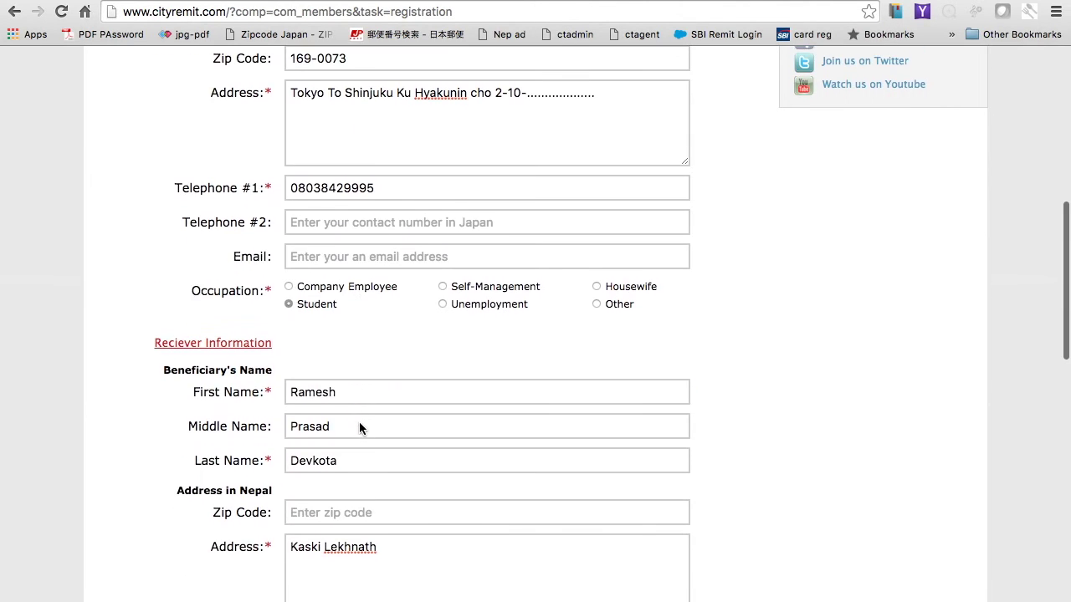
{"action": "scroll", "coordinate": [335, 469], "scroll_direction": "down", "scroll_amount": 7}
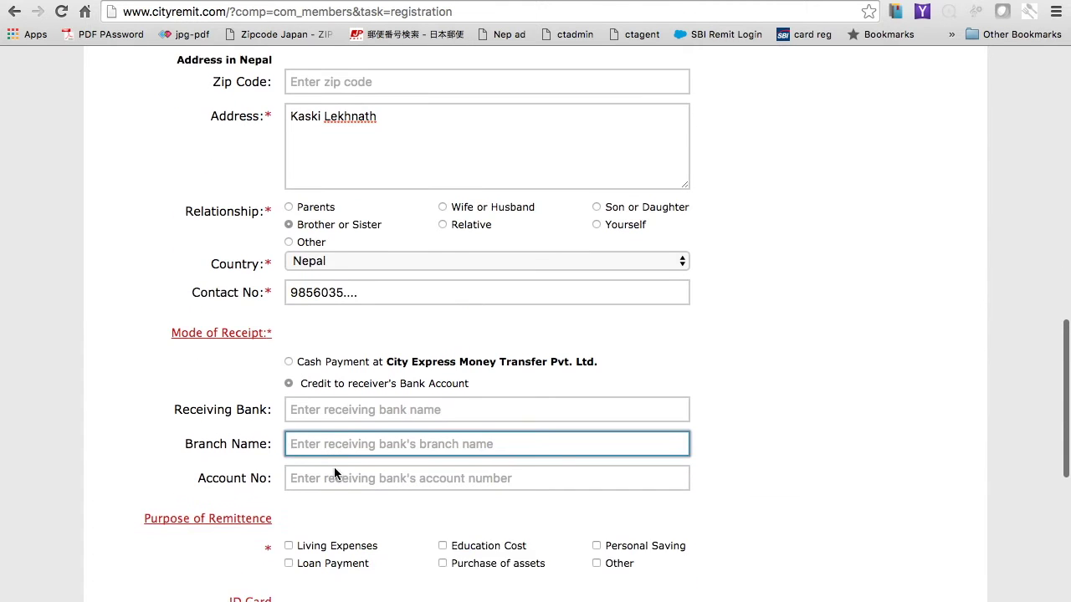
{"action": "left_click", "coordinate": [324, 388]}
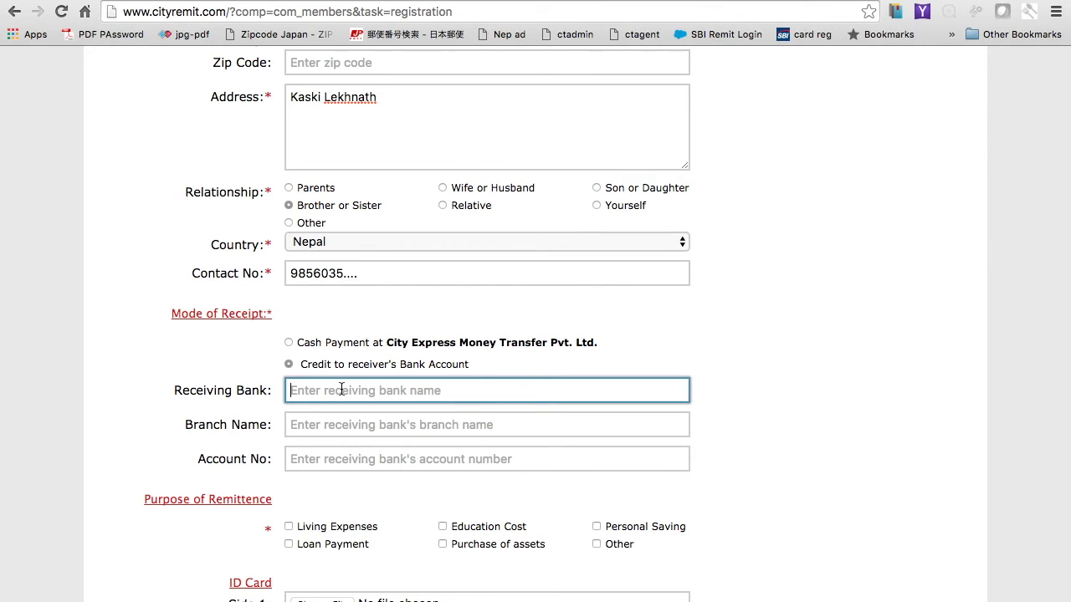
{"action": "type", "text": "Gandaki Development Bank"}
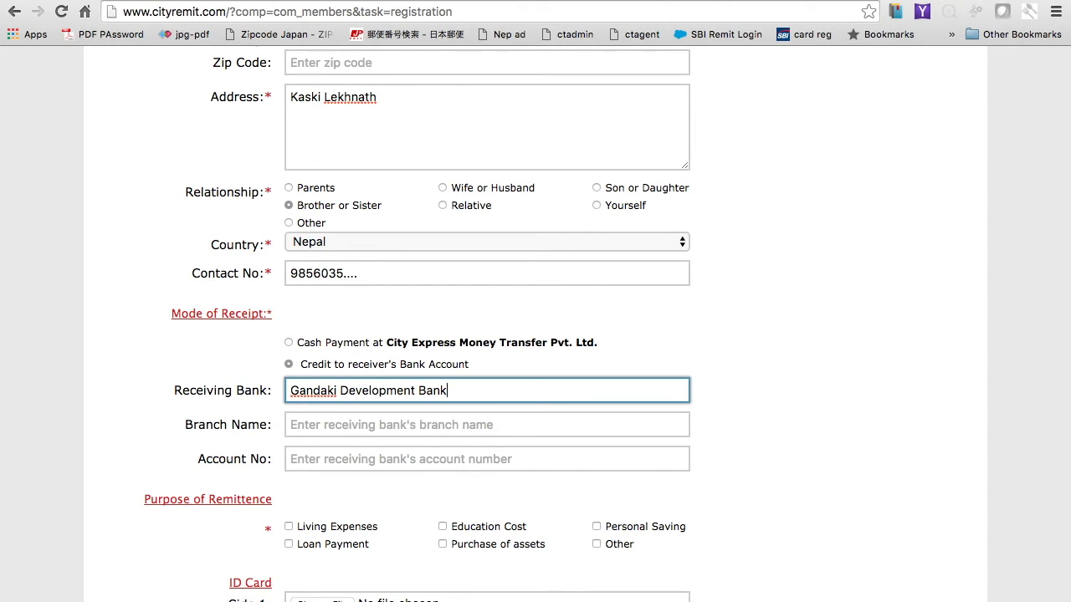
{"action": "left_click", "coordinate": [326, 427]}
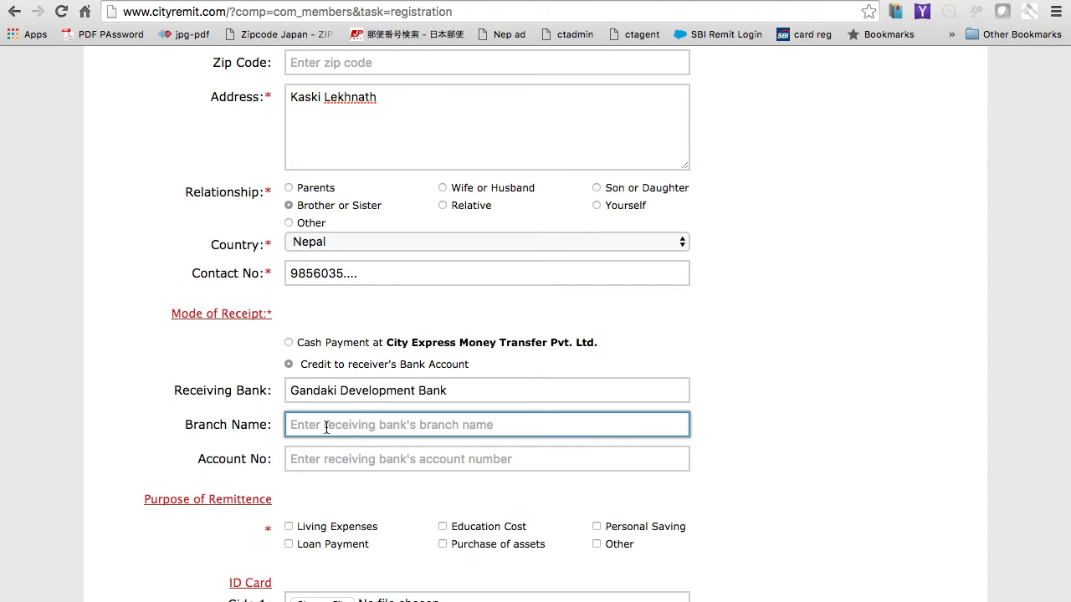
{"action": "type", "text": "New"}
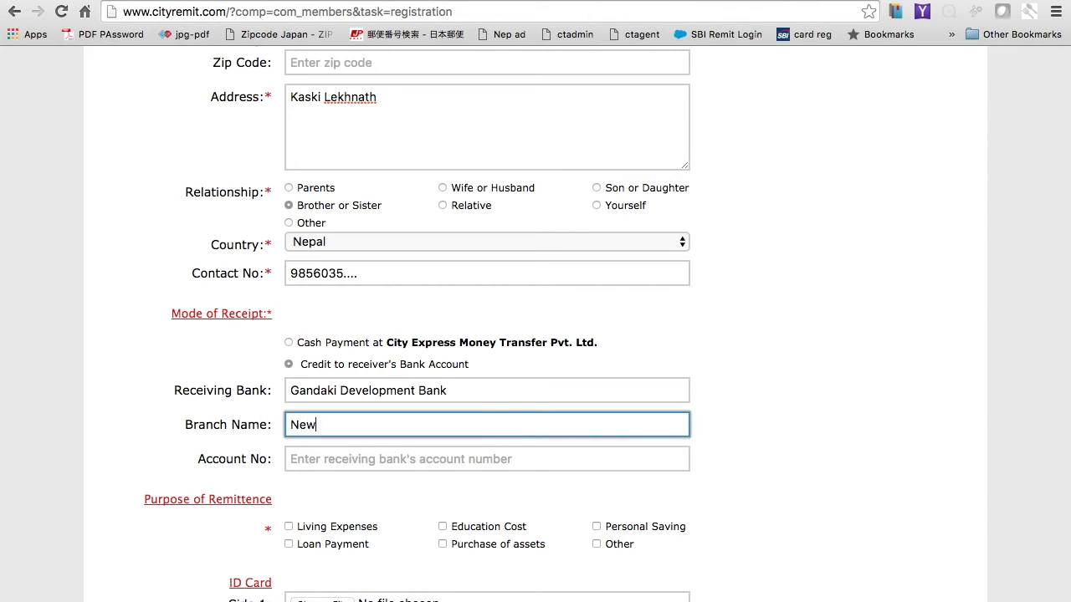
{"action": "type", "text": " Road Pokhara"}
{"action": "key", "text": "Tab"}
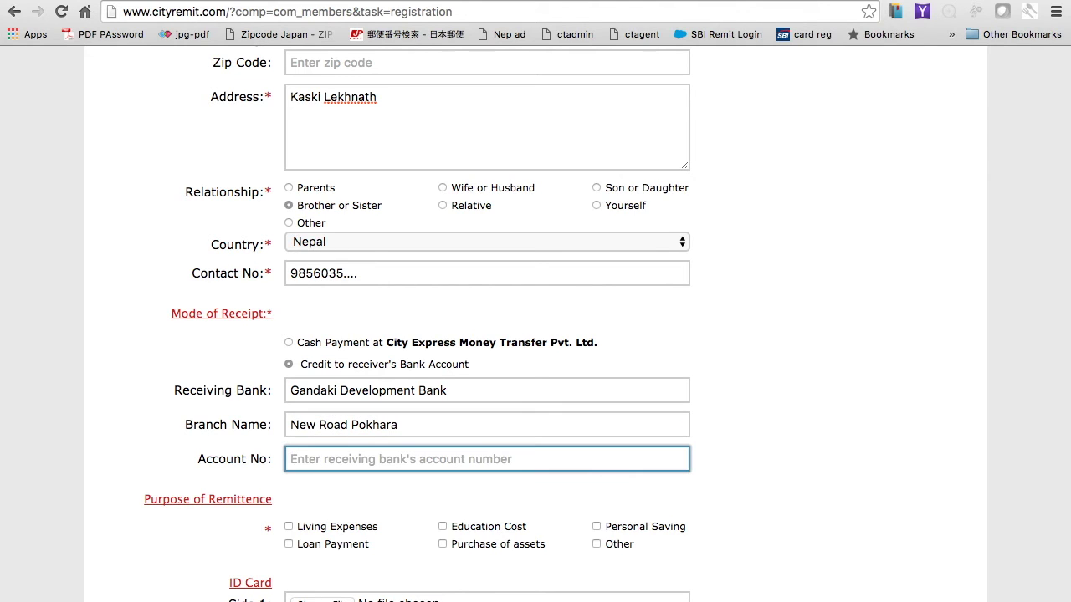
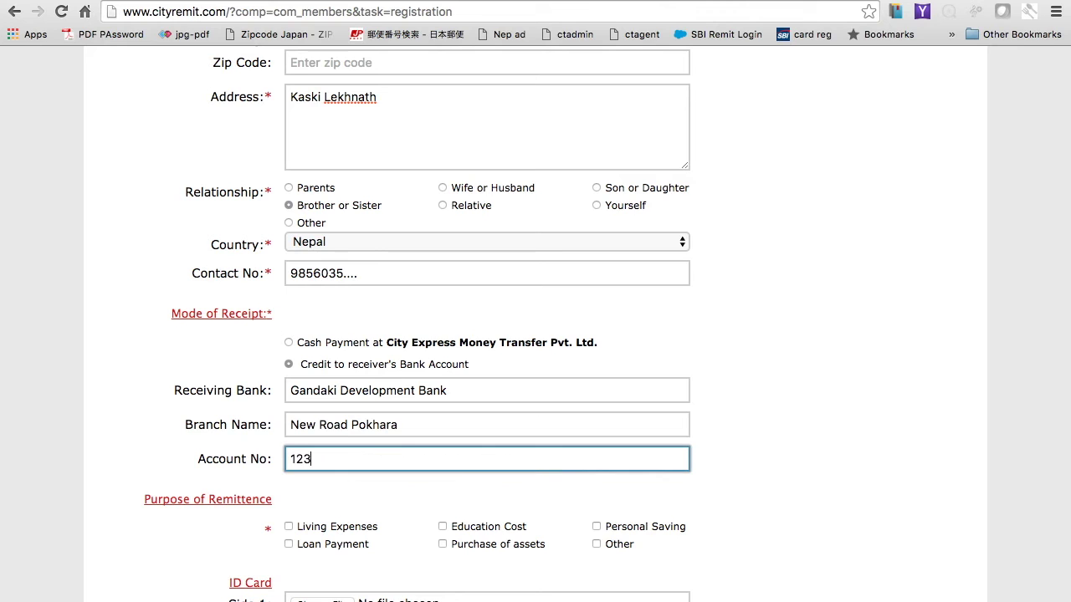
Step: Tick Loan Payment as the purpose of remittance
{"action": "scroll", "coordinate": [306, 520], "scroll_direction": "down", "scroll_amount": 2}
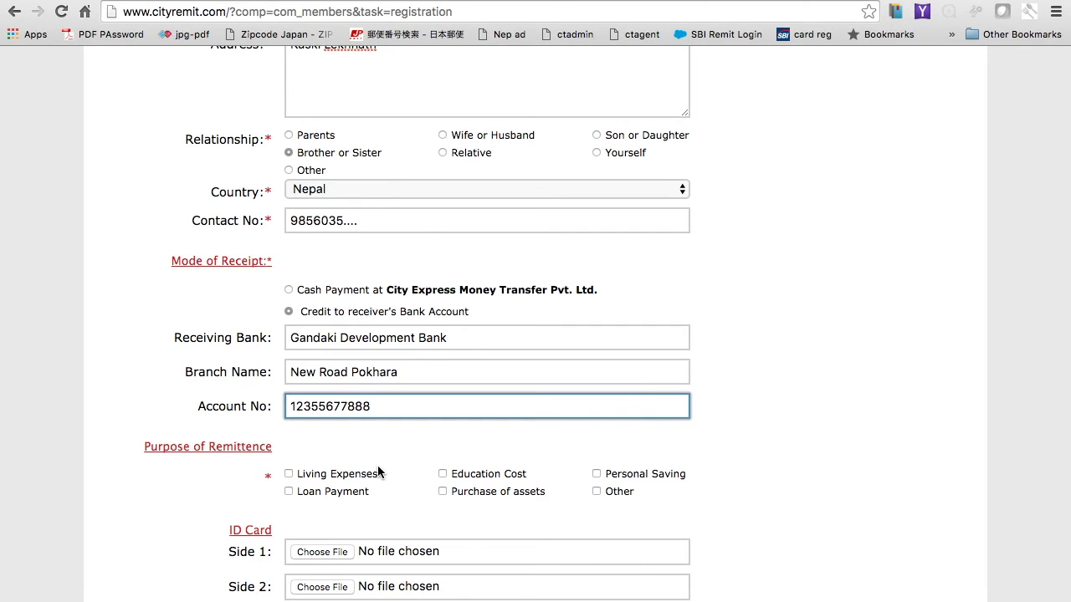
{"action": "scroll", "coordinate": [378, 474], "scroll_direction": "up", "scroll_amount": 2}
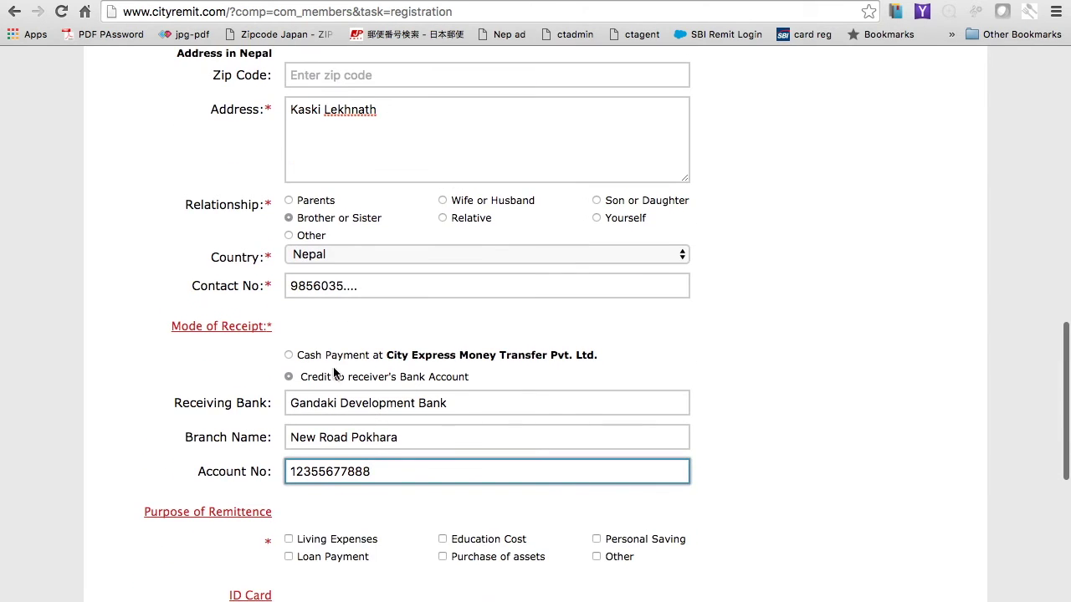
{"action": "scroll", "coordinate": [364, 520], "scroll_direction": "down", "scroll_amount": 2}
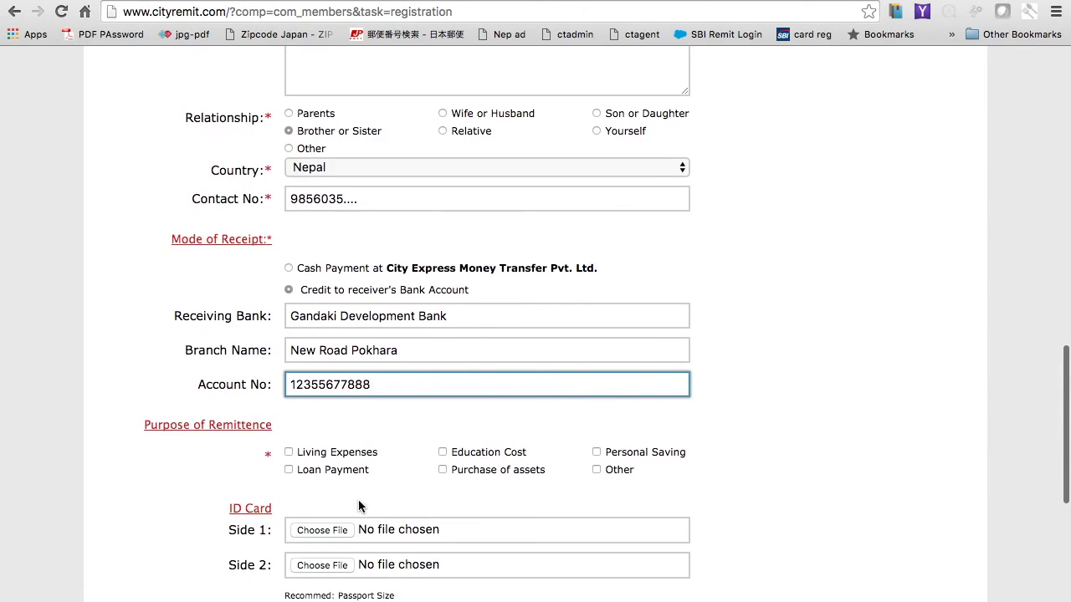
{"action": "left_click", "coordinate": [289, 471]}
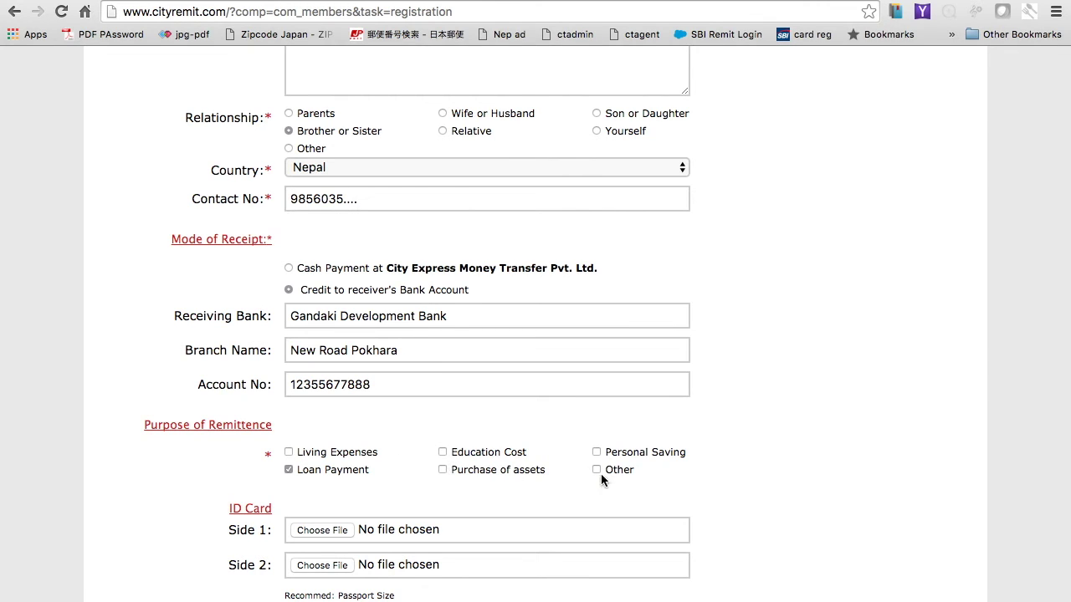
Step: Change Mode of Receipt back to Cash Payment
{"action": "scroll", "coordinate": [502, 472], "scroll_direction": "up", "scroll_amount": 3}
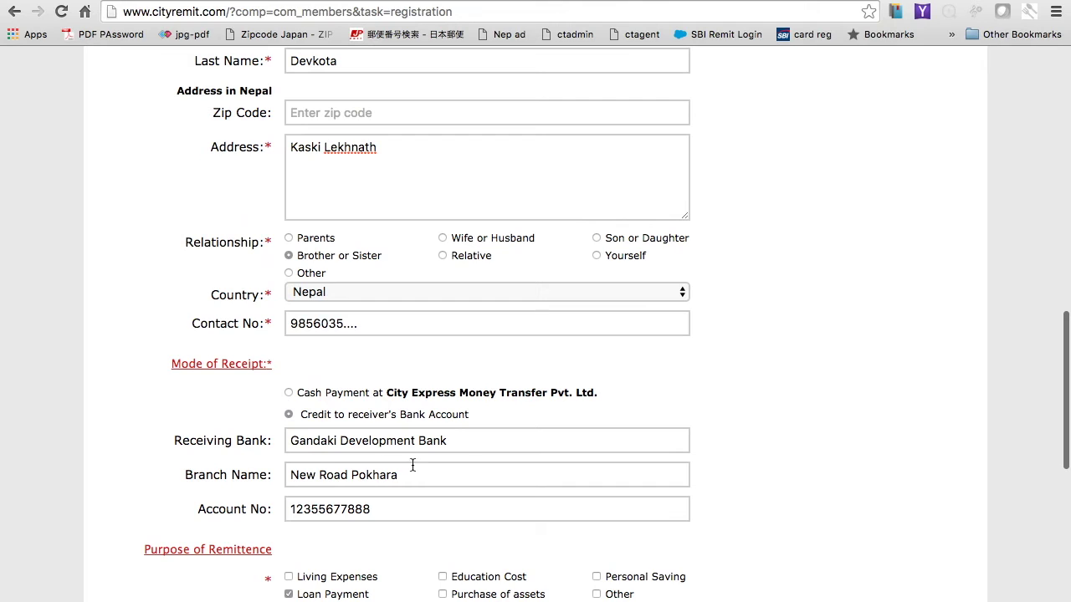
{"action": "left_click", "coordinate": [332, 509]}
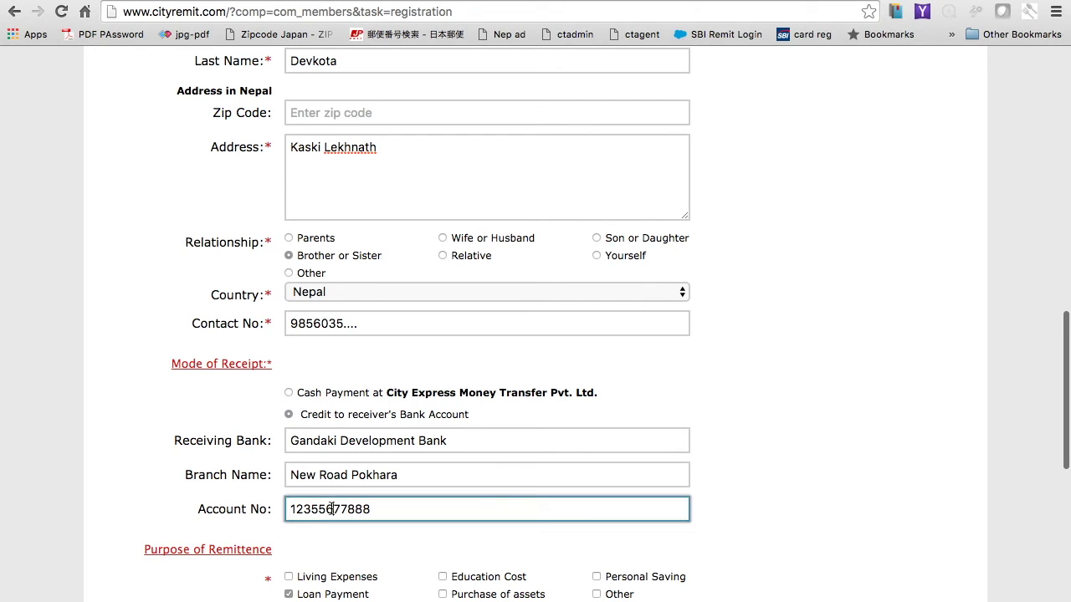
{"action": "left_click", "coordinate": [289, 394]}
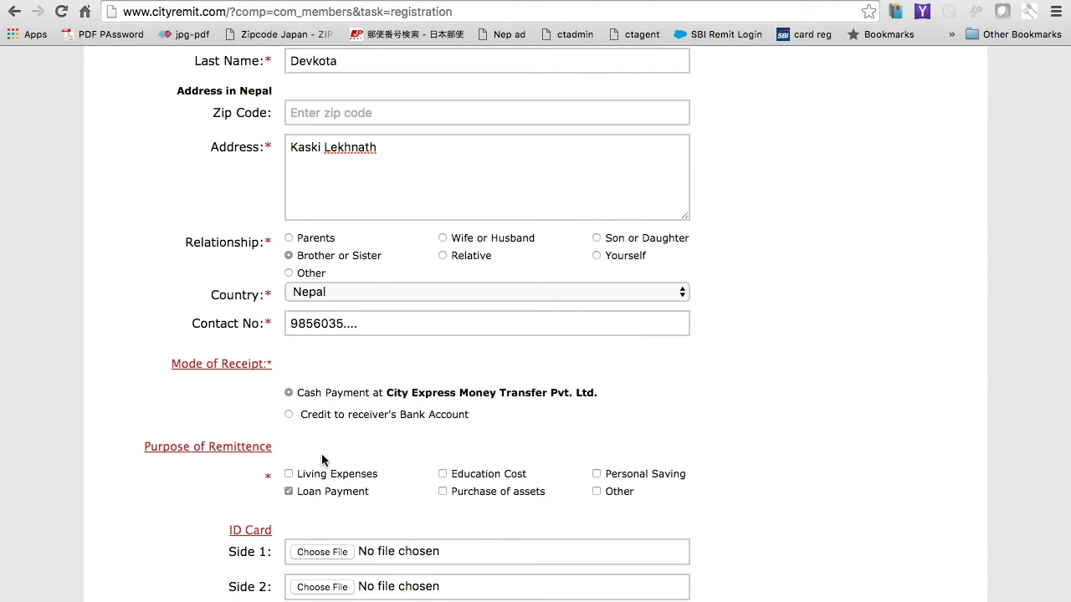
{"action": "left_click", "coordinate": [289, 415]}
{"action": "left_click", "coordinate": [289, 394]}
{"action": "scroll", "coordinate": [297, 421], "scroll_direction": "down", "scroll_amount": 4}
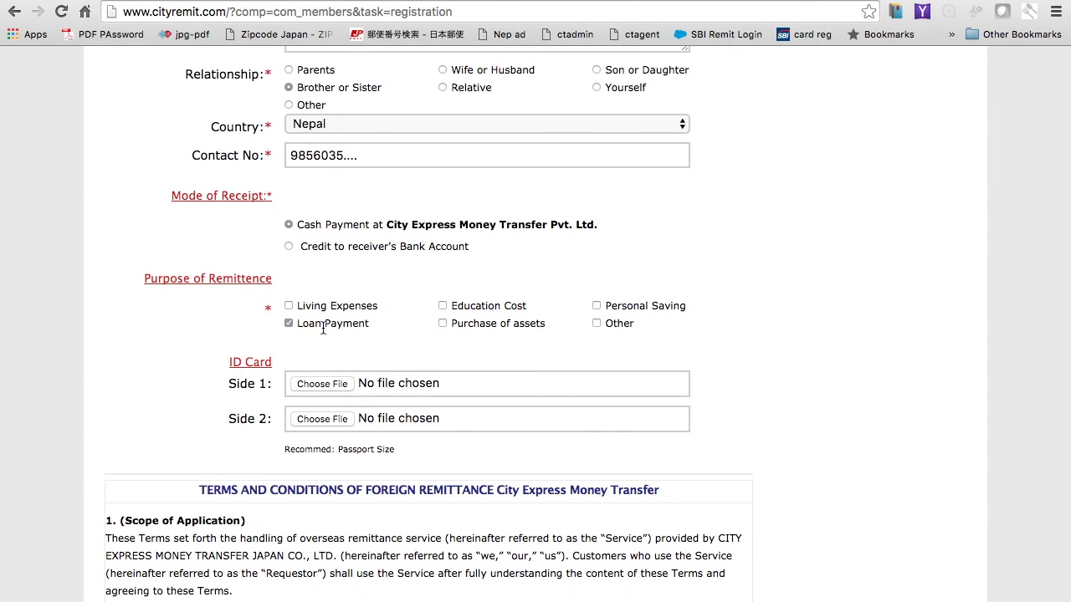
{"action": "scroll", "coordinate": [299, 337], "scroll_direction": "down", "scroll_amount": 1}
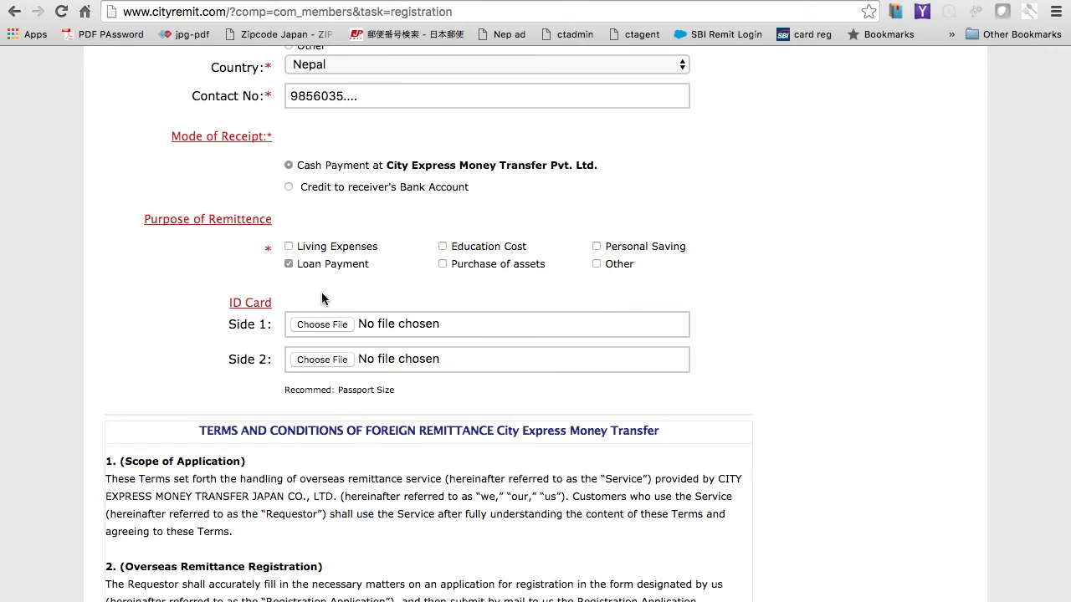
Step: Attach bamboo shelter.jpeg from the eq folder as ID card Side 1
{"action": "left_click", "coordinate": [318, 326]}
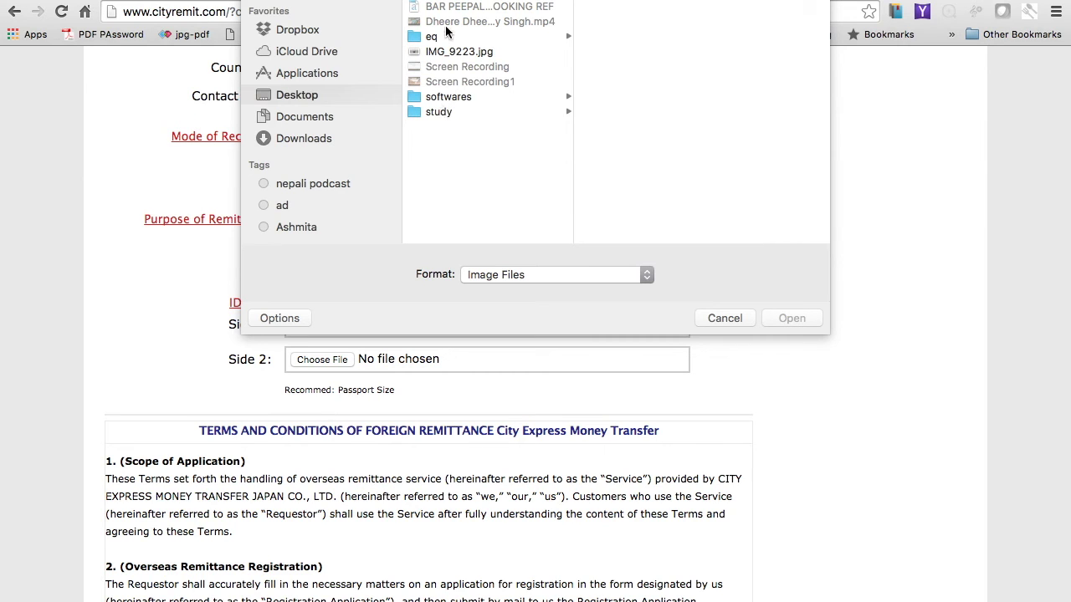
{"action": "left_click", "coordinate": [440, 36]}
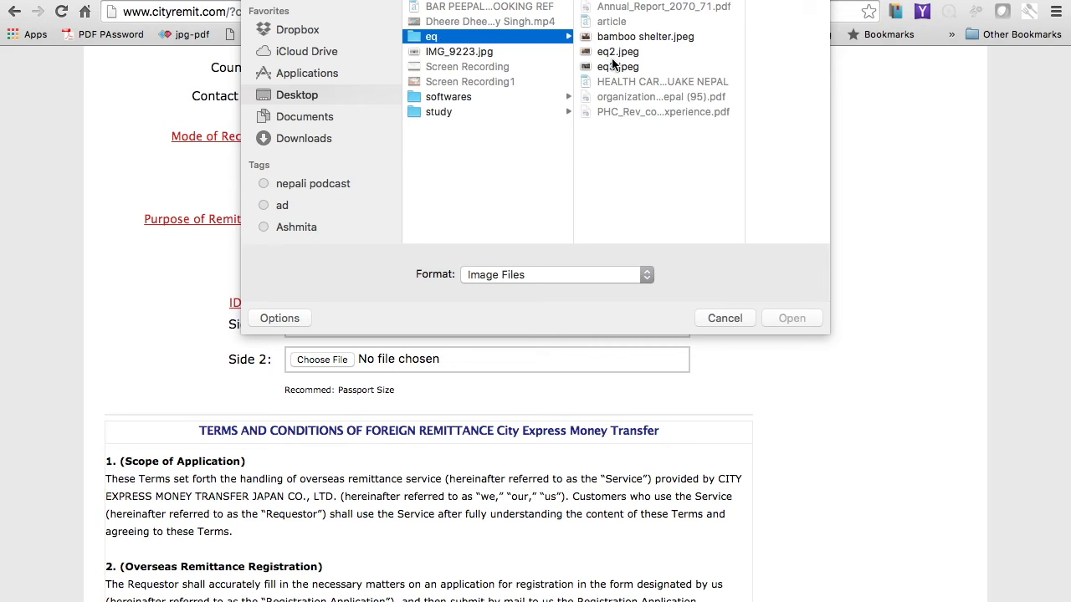
{"action": "left_click", "coordinate": [629, 38]}
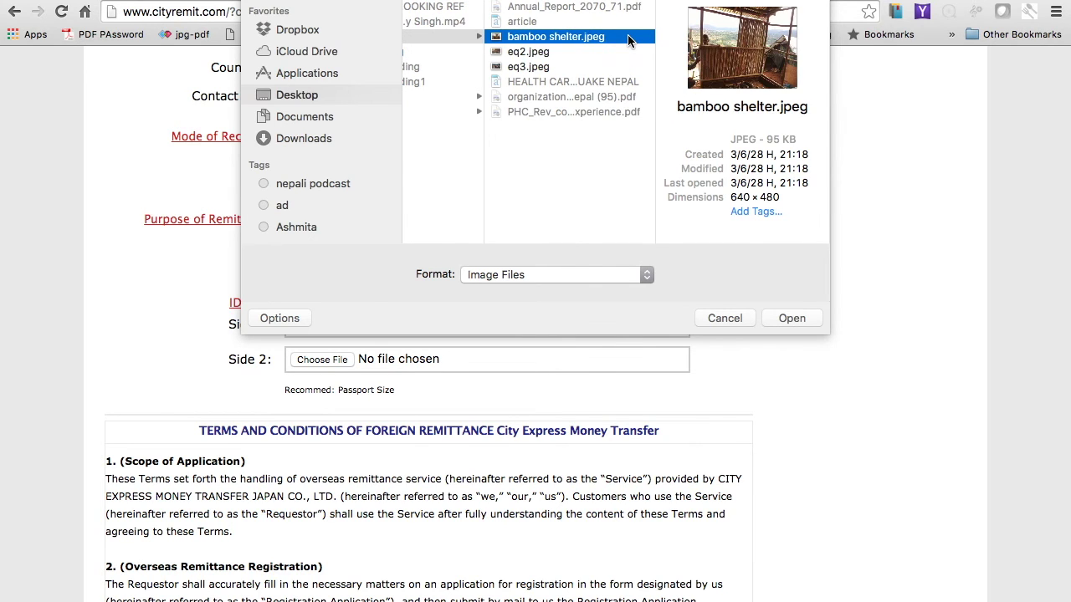
{"action": "left_click", "coordinate": [783, 318]}
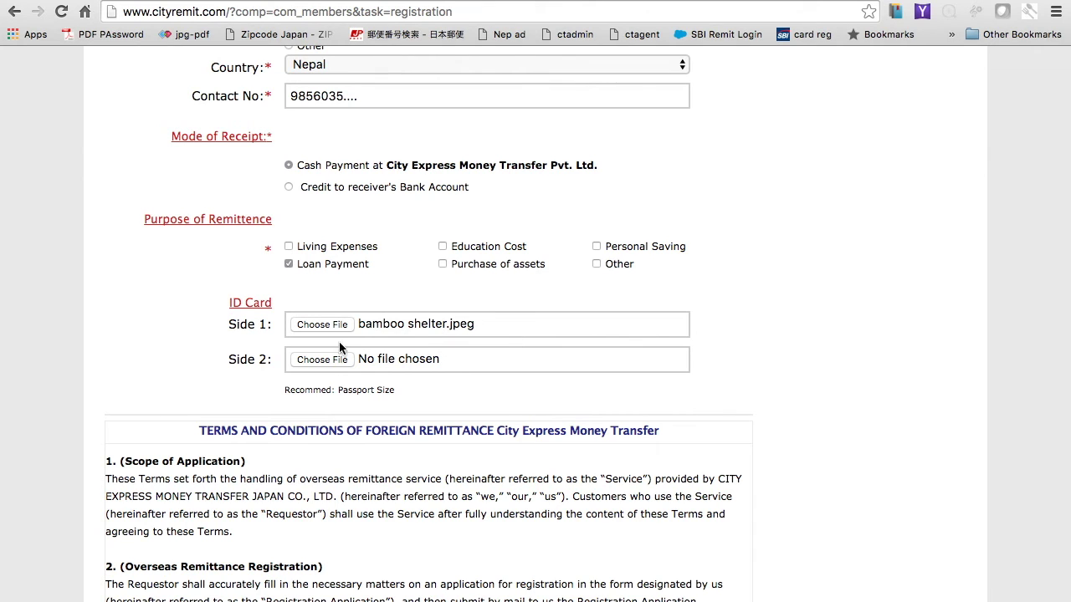
Step: Attach eq3.jpeg as ID card Side 2
{"action": "left_click", "coordinate": [327, 359]}
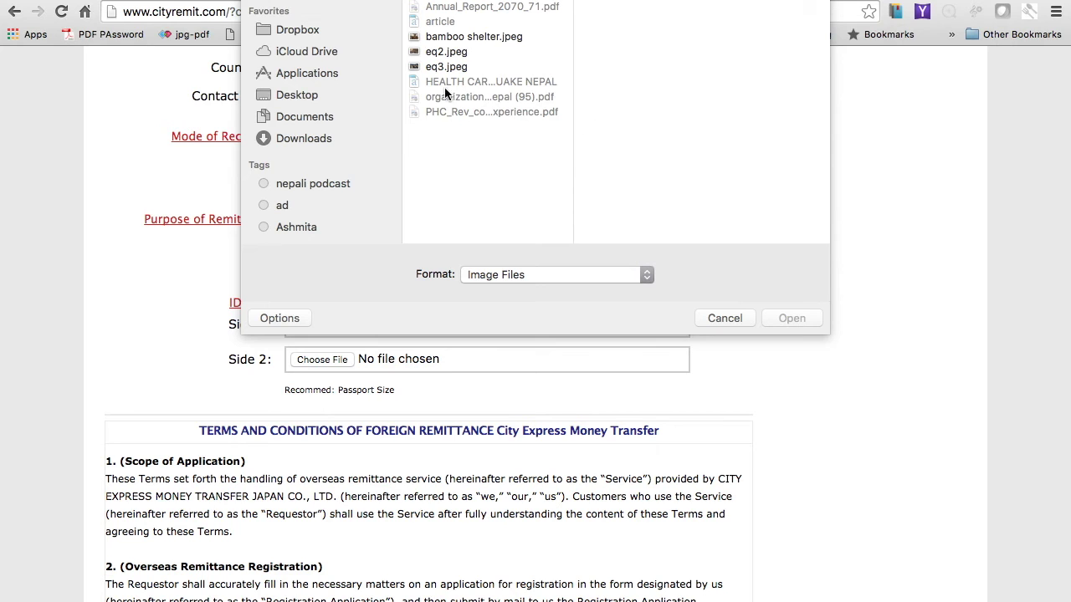
{"action": "left_click", "coordinate": [444, 67]}
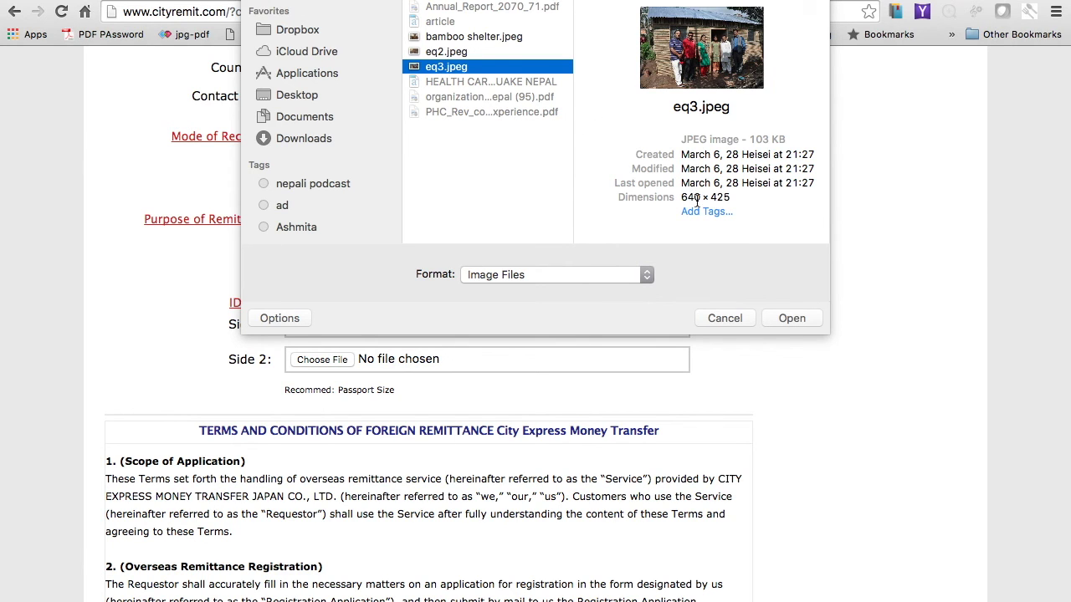
{"action": "left_click", "coordinate": [792, 319]}
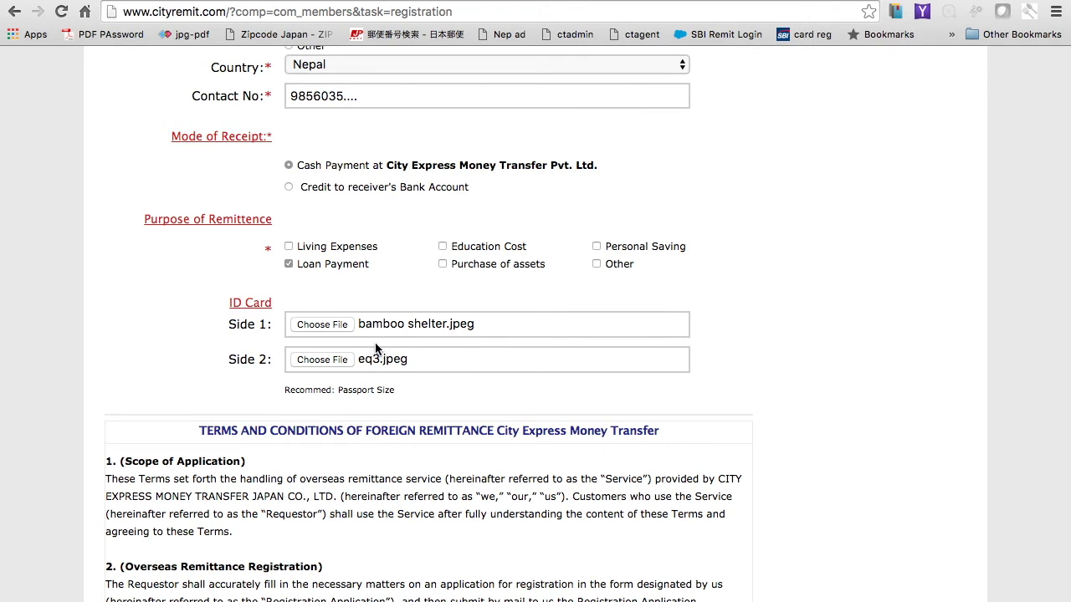
Step: Scroll through the Terms and Conditions text and tick the agreement checkbox above Submit
{"action": "scroll", "coordinate": [376, 361], "scroll_direction": "down", "scroll_amount": 4}
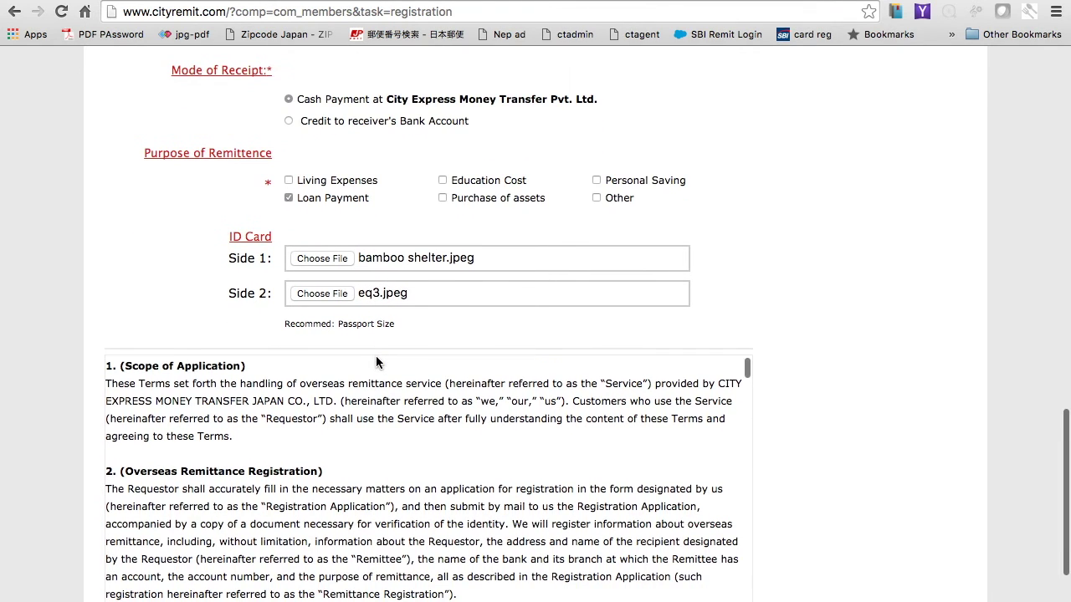
{"action": "scroll", "coordinate": [387, 334], "scroll_direction": "down", "scroll_amount": 3}
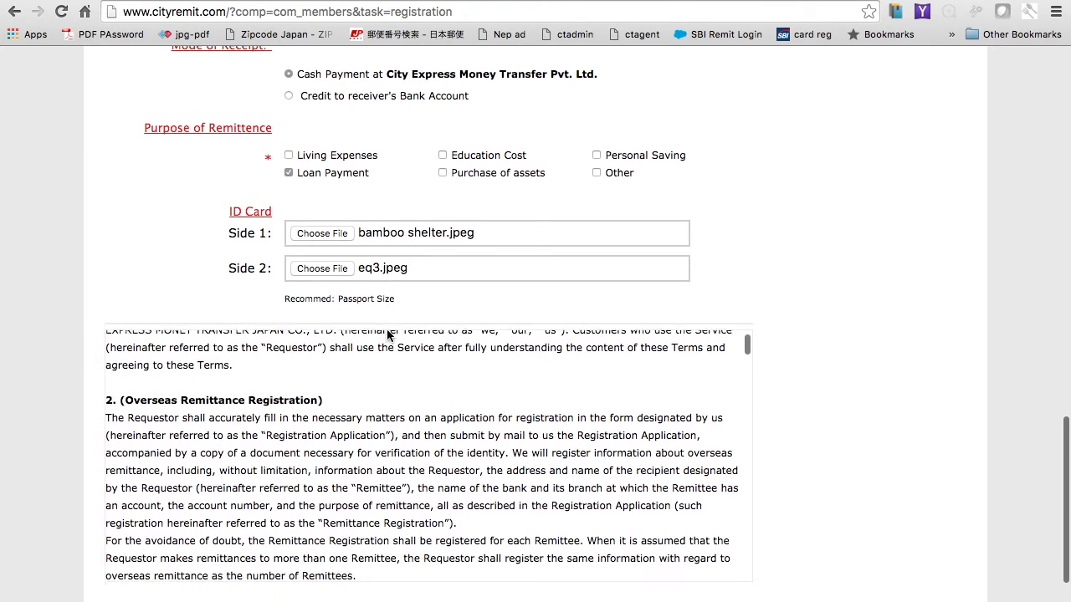
{"action": "scroll", "coordinate": [818, 386], "scroll_direction": "down", "scroll_amount": 5}
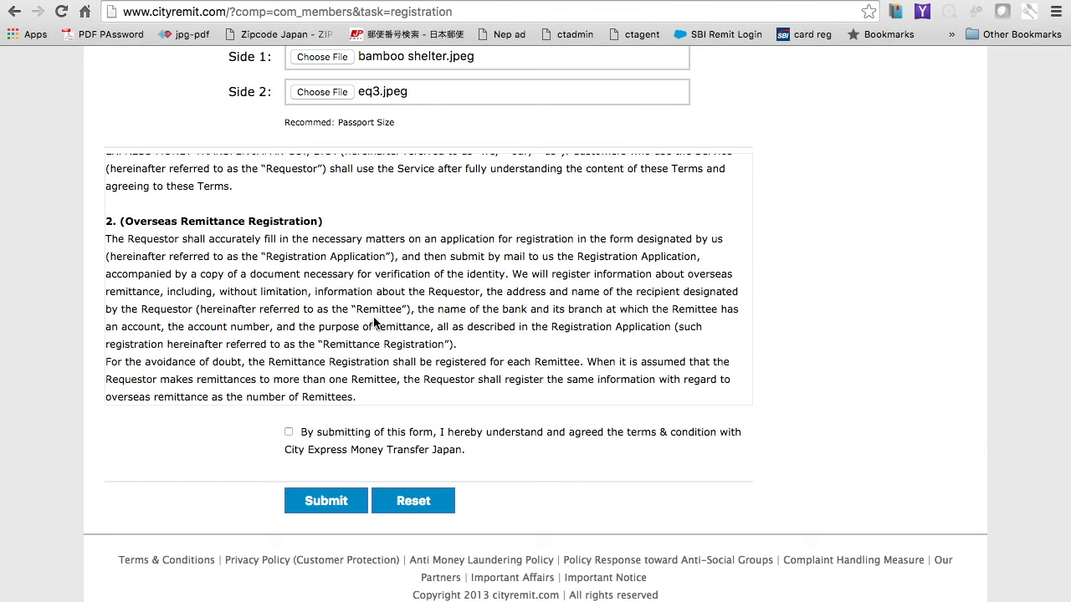
{"action": "scroll", "coordinate": [413, 253], "scroll_direction": "up", "scroll_amount": 10}
{"action": "scroll", "coordinate": [411, 252], "scroll_direction": "down", "scroll_amount": 4}
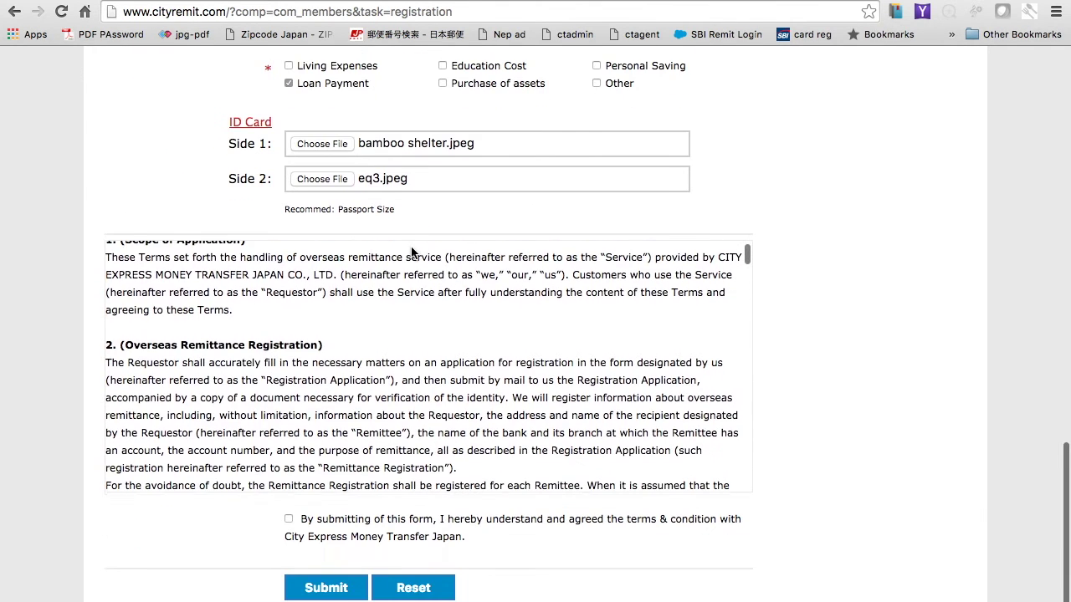
{"action": "scroll", "coordinate": [294, 344], "scroll_direction": "down", "scroll_amount": 5}
{"action": "scroll", "coordinate": [294, 344], "scroll_direction": "down", "scroll_amount": 9}
{"action": "scroll", "coordinate": [294, 345], "scroll_direction": "down", "scroll_amount": 5}
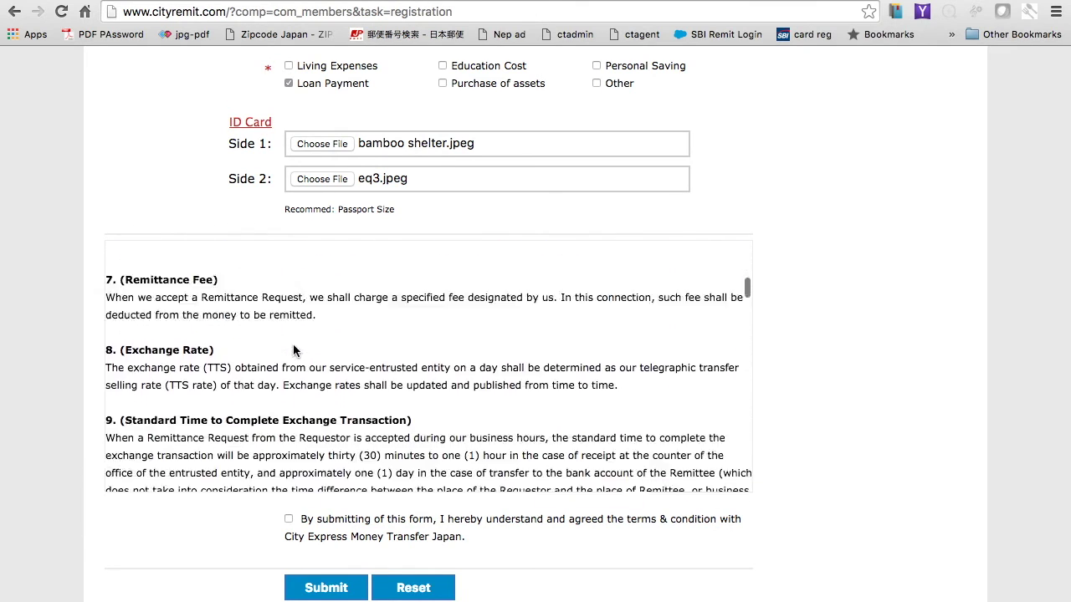
{"action": "scroll", "coordinate": [338, 391], "scroll_direction": "down", "scroll_amount": 6}
{"action": "scroll", "coordinate": [339, 391], "scroll_direction": "down", "scroll_amount": 6}
{"action": "scroll", "coordinate": [339, 391], "scroll_direction": "down", "scroll_amount": 8}
{"action": "left_click", "coordinate": [289, 519]}
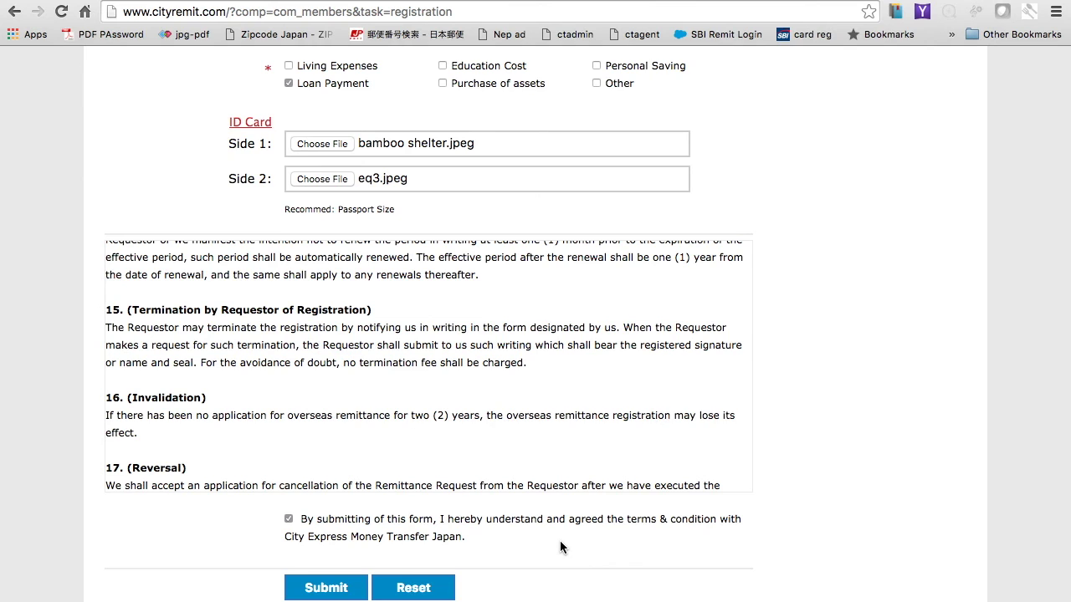
{"action": "scroll", "coordinate": [560, 544], "scroll_direction": "down", "scroll_amount": 2}
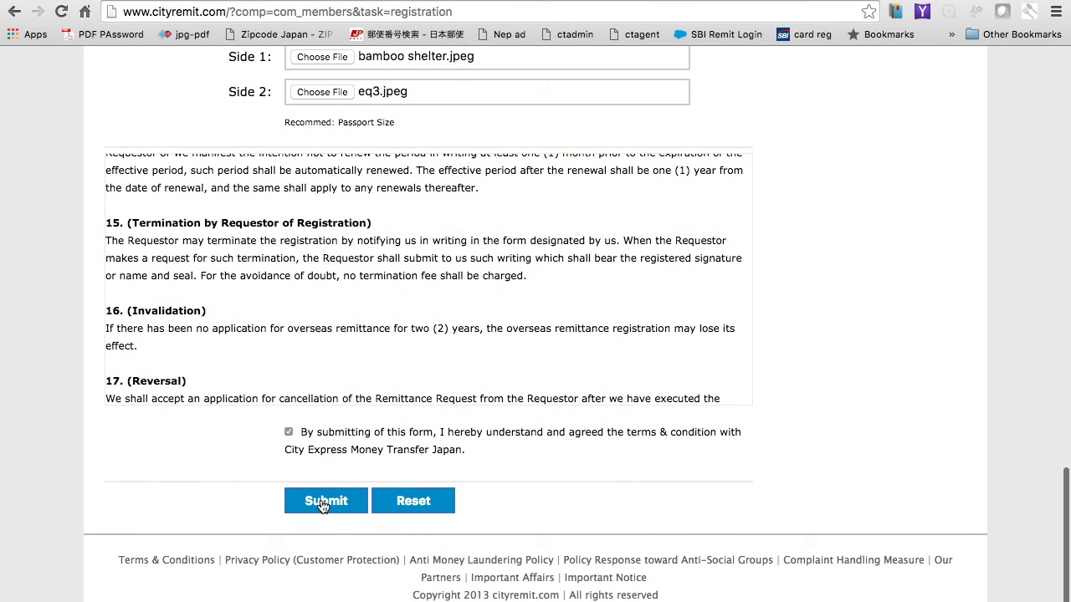
{"action": "scroll", "coordinate": [524, 493], "scroll_direction": "up", "scroll_amount": 10}
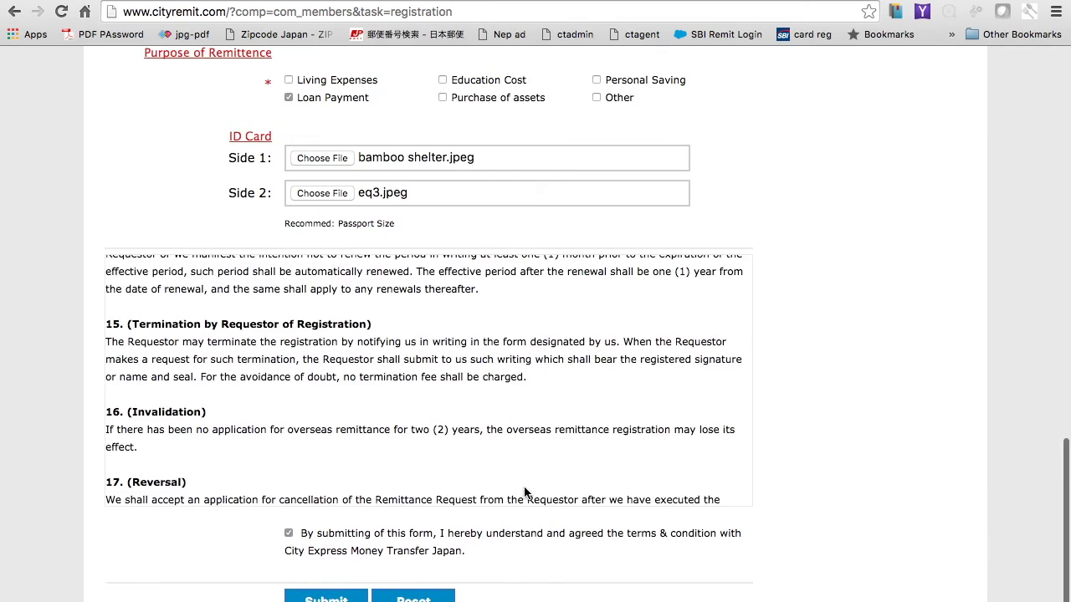
{"action": "scroll", "coordinate": [523, 486], "scroll_direction": "down", "scroll_amount": 1}
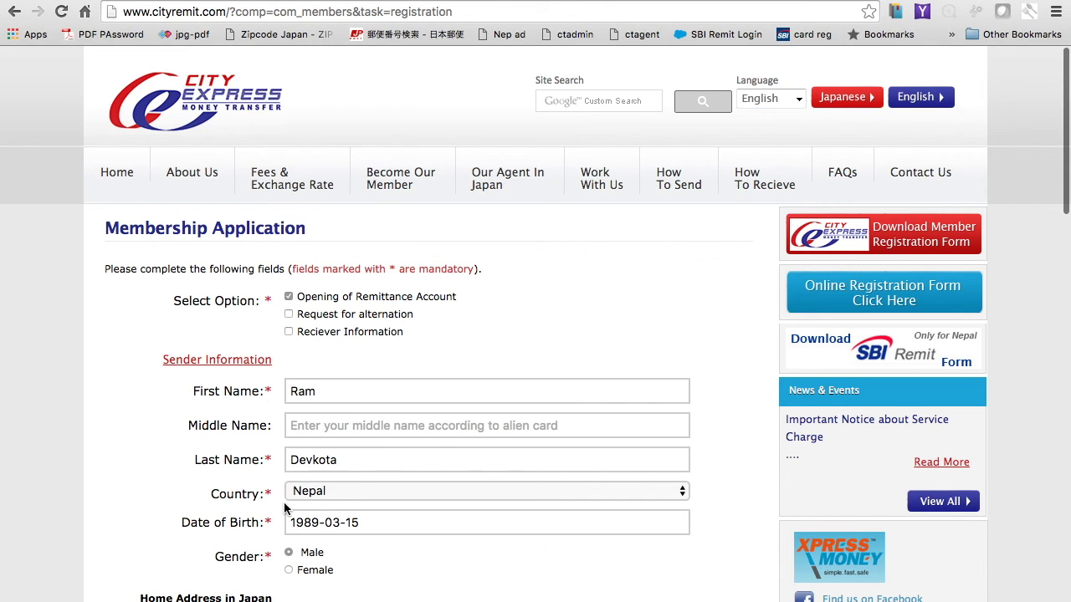
{"action": "scroll", "coordinate": [284, 502], "scroll_direction": "down", "scroll_amount": 5}
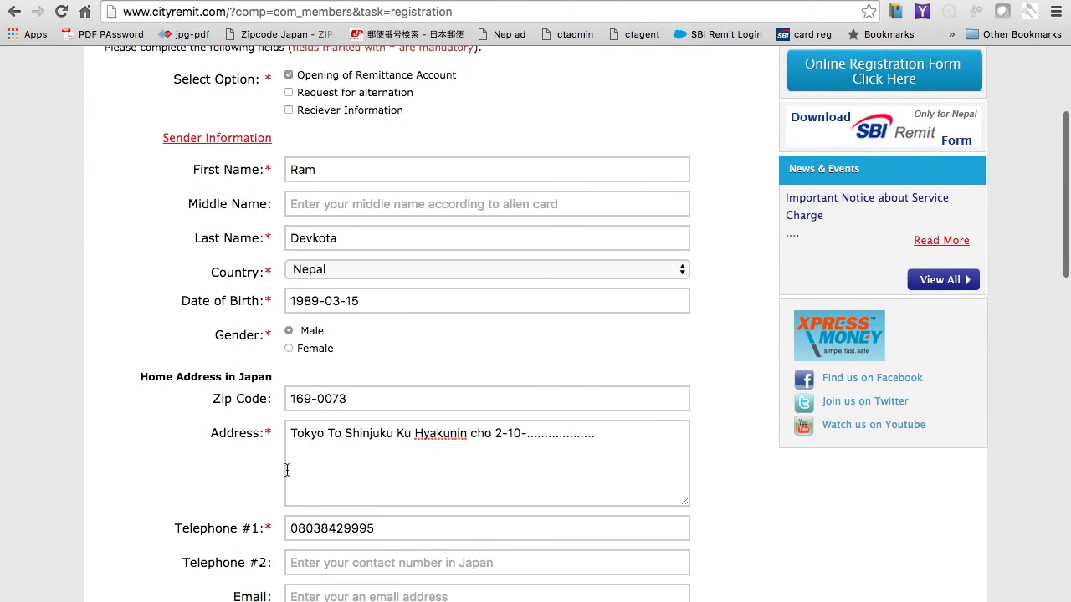
{"action": "scroll", "coordinate": [309, 470], "scroll_direction": "down", "scroll_amount": 5}
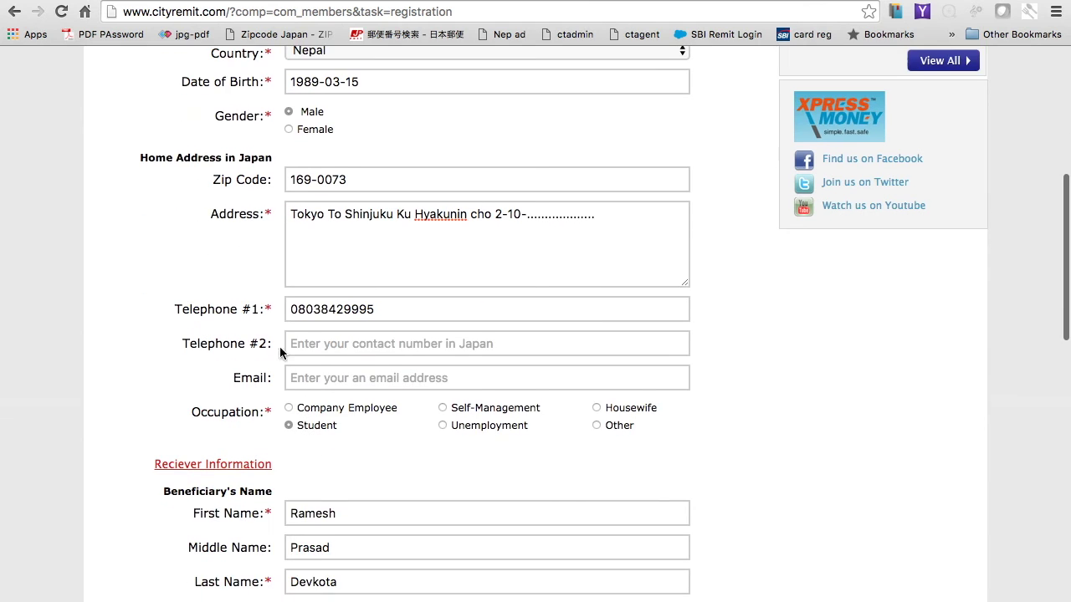
{"action": "scroll", "coordinate": [275, 316], "scroll_direction": "down", "scroll_amount": 3}
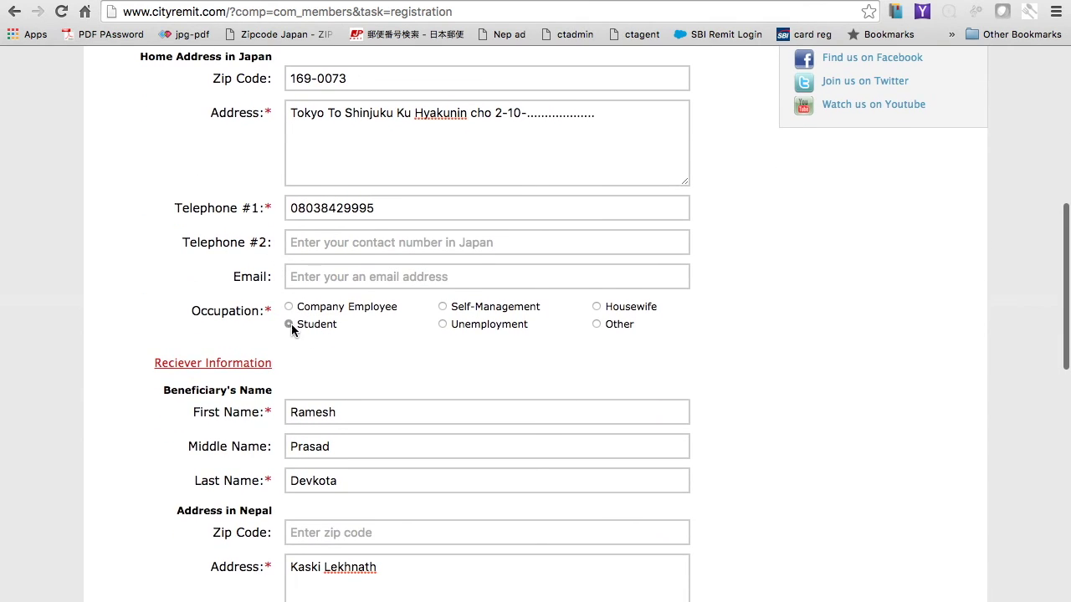
{"action": "scroll", "coordinate": [291, 324], "scroll_direction": "down", "scroll_amount": 5}
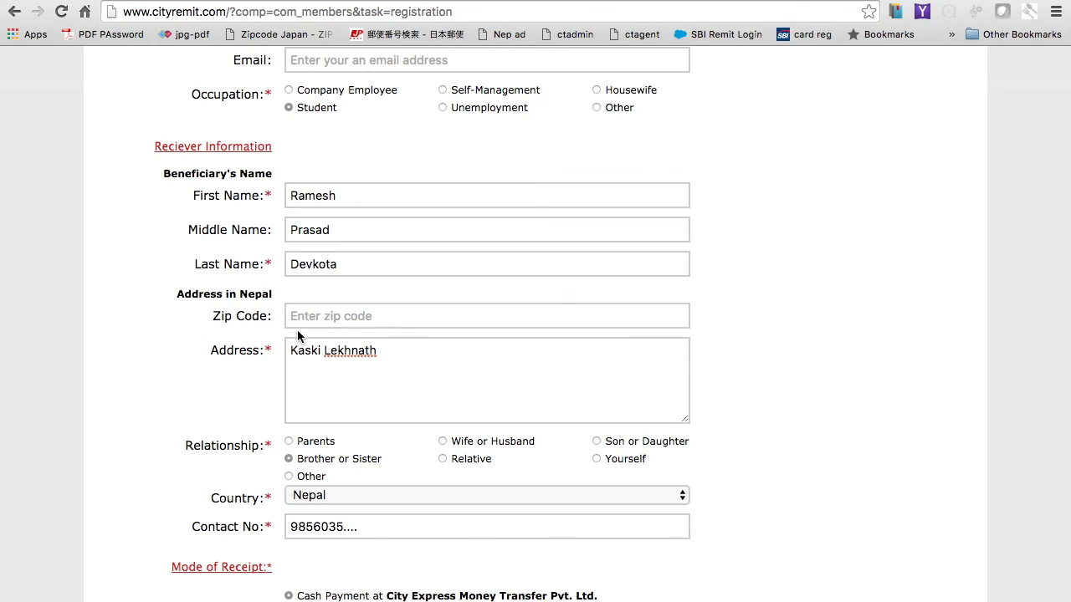
{"action": "scroll", "coordinate": [324, 363], "scroll_direction": "down", "scroll_amount": 2}
{"action": "left_click", "coordinate": [290, 377]}
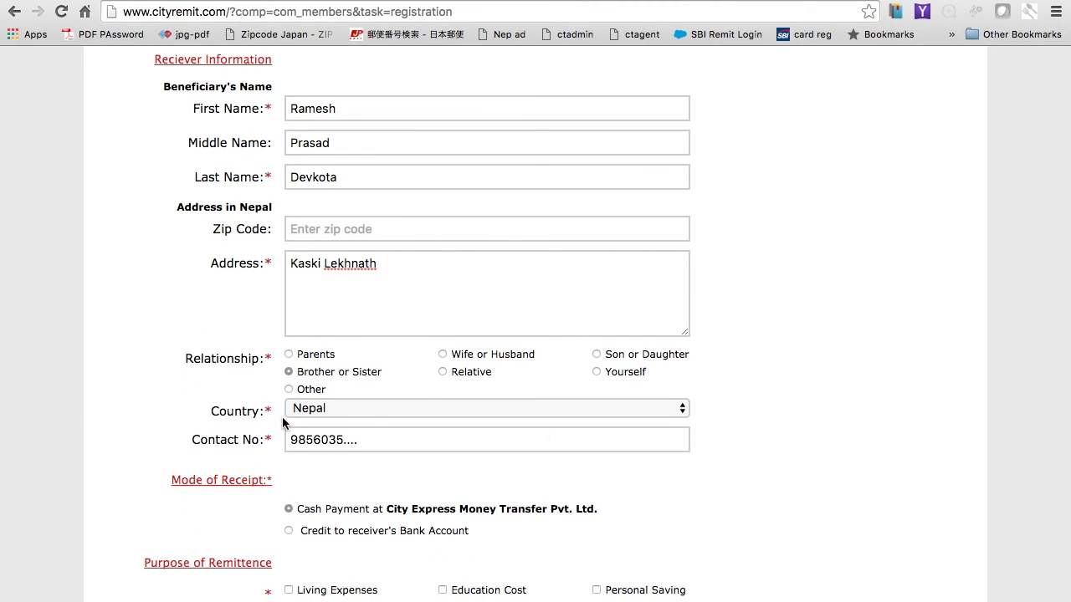
{"action": "left_click", "coordinate": [372, 410]}
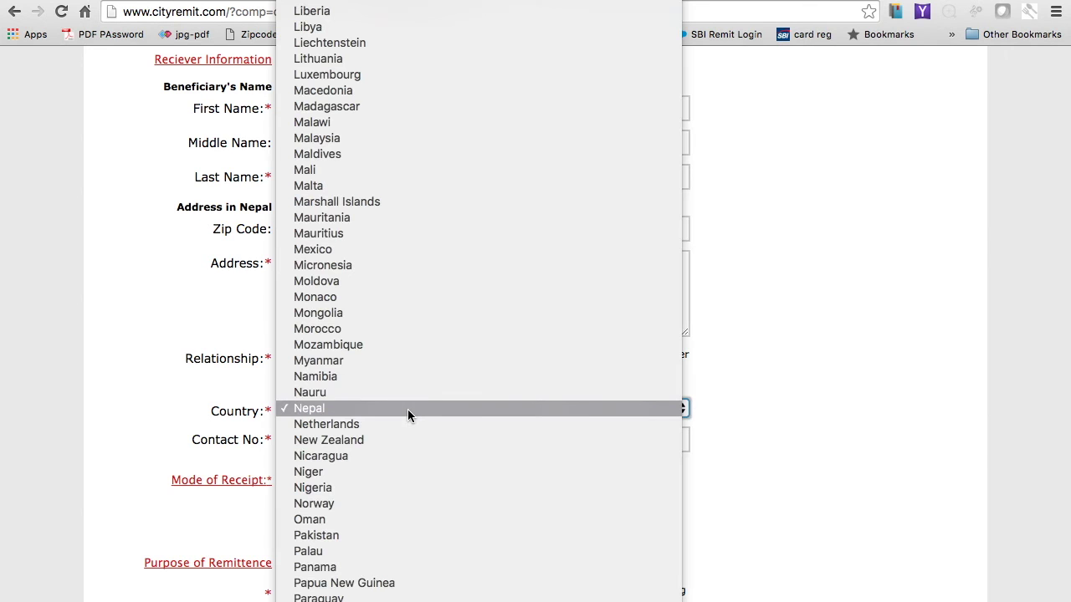
{"action": "left_click", "coordinate": [140, 417]}
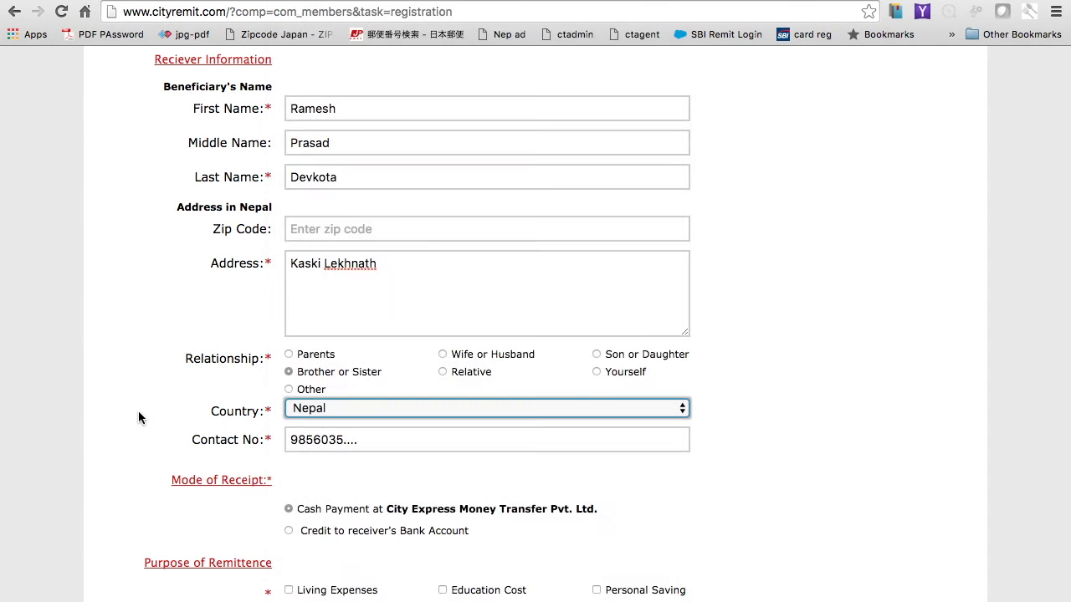
{"action": "left_click", "coordinate": [371, 445]}
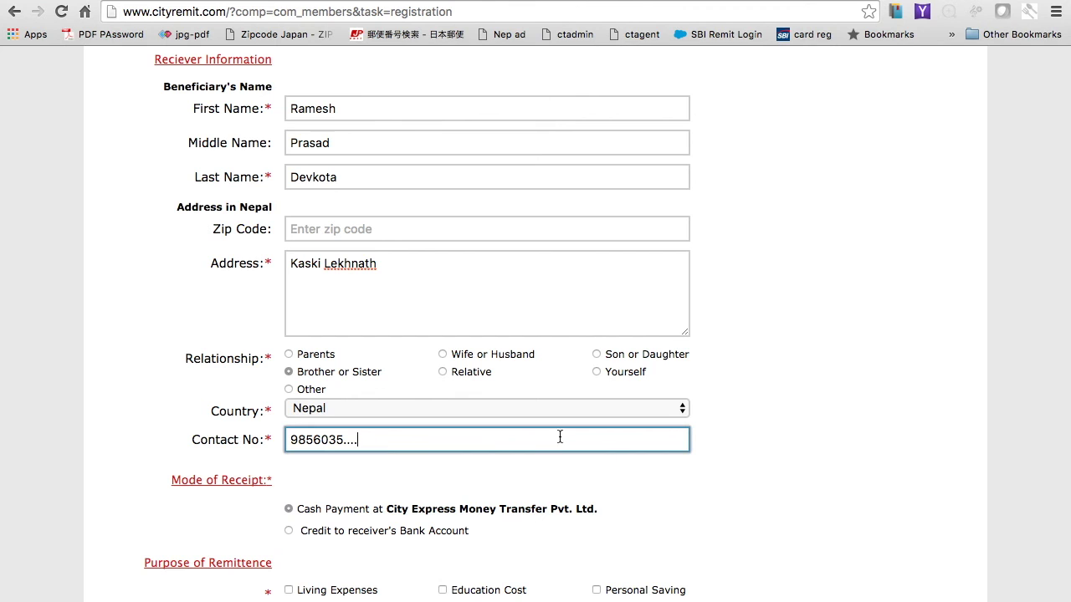
{"action": "left_click", "coordinate": [801, 458]}
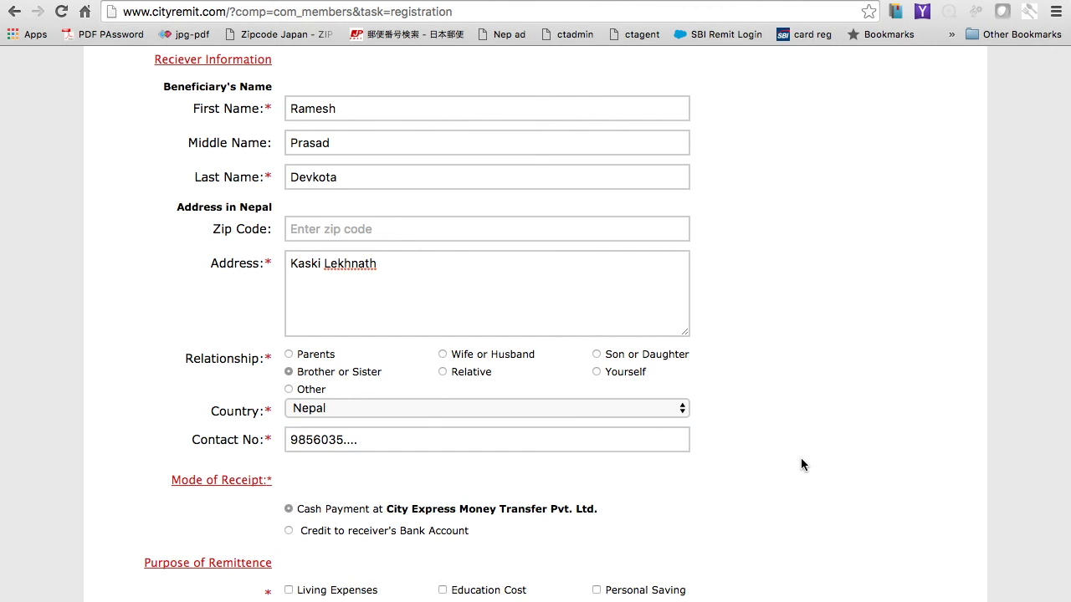
{"action": "scroll", "coordinate": [800, 458], "scroll_direction": "down", "scroll_amount": 5}
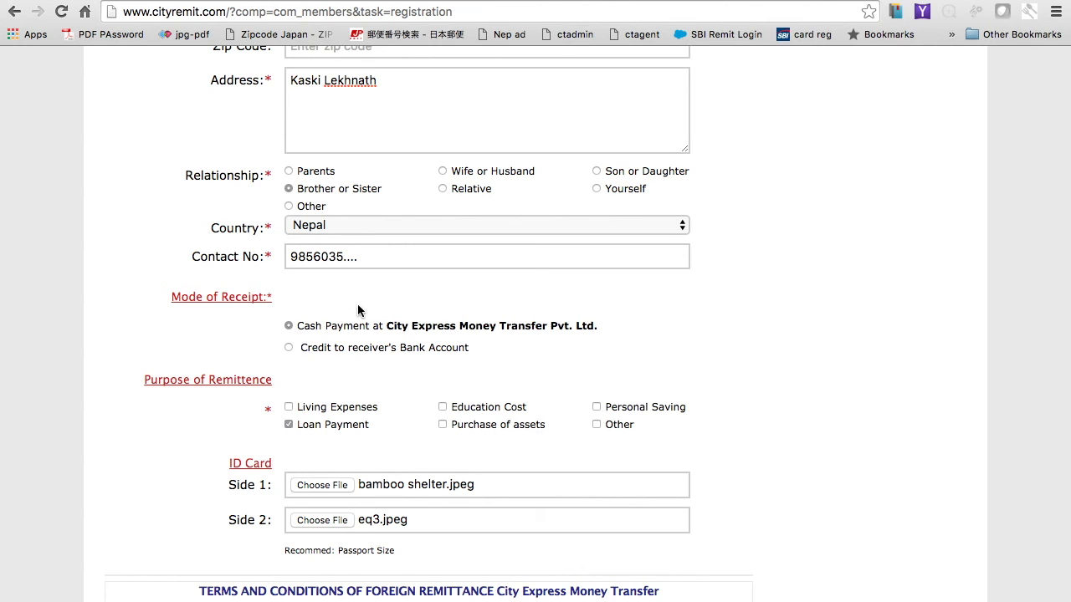
{"action": "left_click", "coordinate": [289, 348]}
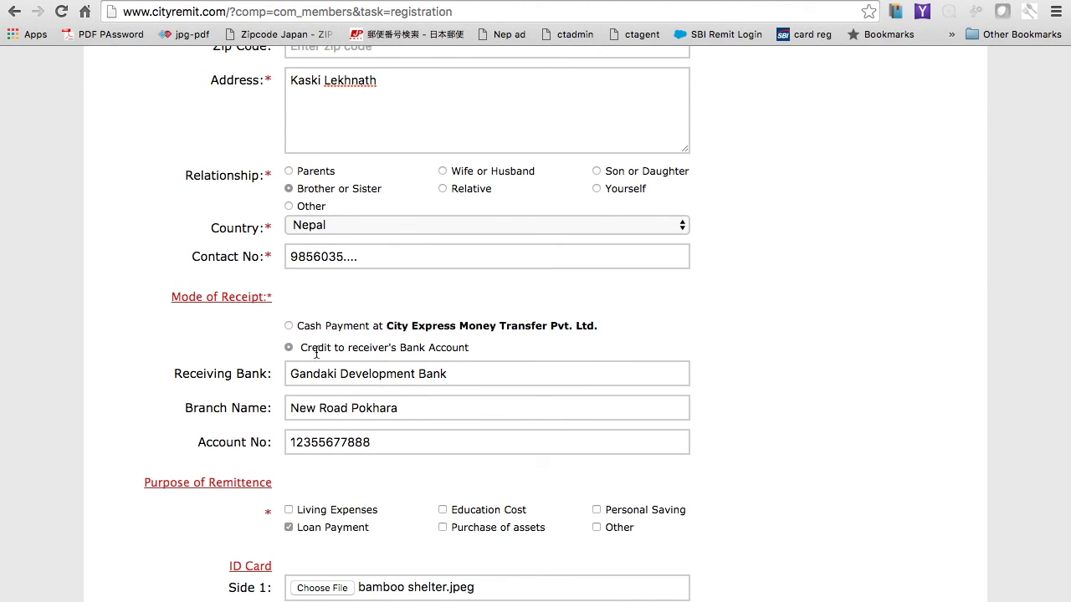
{"action": "left_click", "coordinate": [309, 386]}
{"action": "left_click", "coordinate": [308, 407]}
{"action": "left_click", "coordinate": [311, 443]}
{"action": "left_click", "coordinate": [289, 326]}
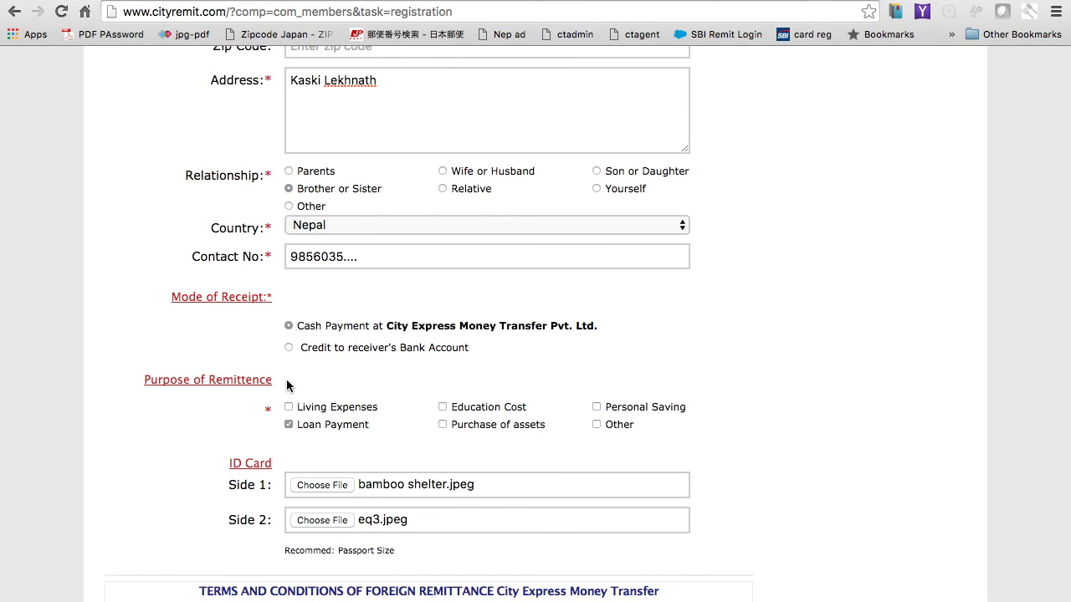
{"action": "scroll", "coordinate": [287, 383], "scroll_direction": "down", "scroll_amount": 2}
{"action": "left_click", "coordinate": [289, 369]}
{"action": "scroll", "coordinate": [290, 374], "scroll_direction": "down", "scroll_amount": 3}
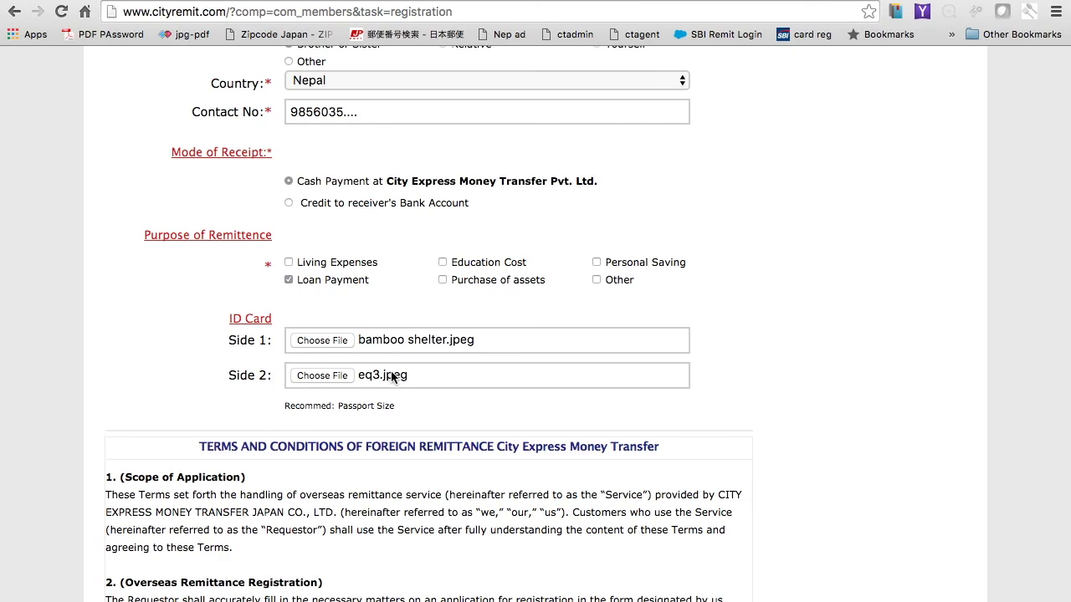
{"action": "scroll", "coordinate": [391, 377], "scroll_direction": "down", "scroll_amount": 15}
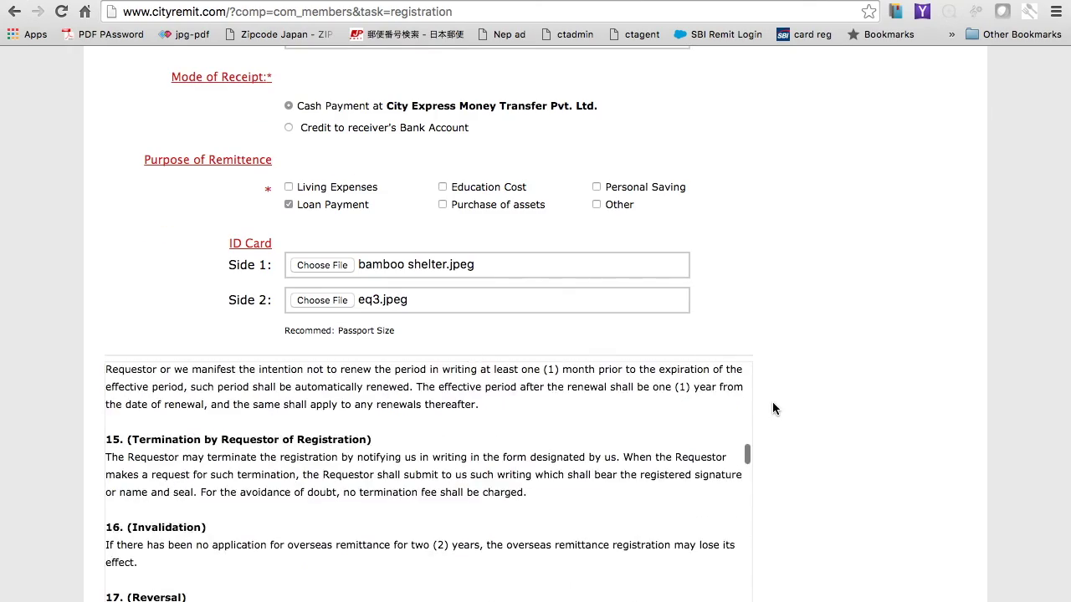
{"action": "scroll", "coordinate": [772, 408], "scroll_direction": "down", "scroll_amount": 5}
Step: Submit the membership form, then go back to the cityremit.com home page
{"action": "left_click", "coordinate": [327, 501]}
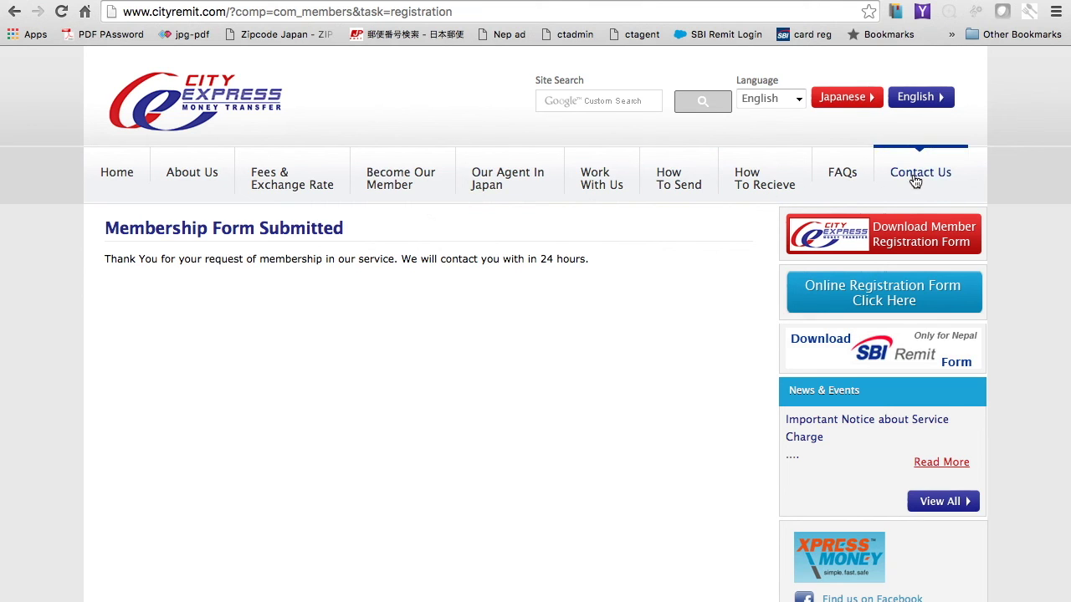
{"action": "left_click", "coordinate": [119, 174]}
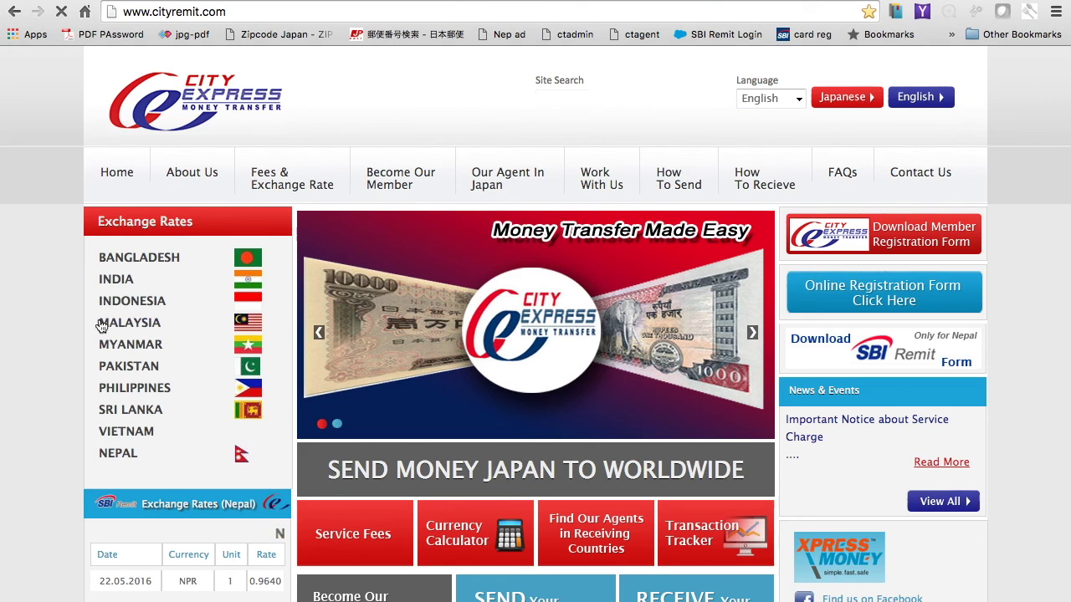
{"action": "scroll", "coordinate": [101, 459], "scroll_direction": "down", "scroll_amount": 3}
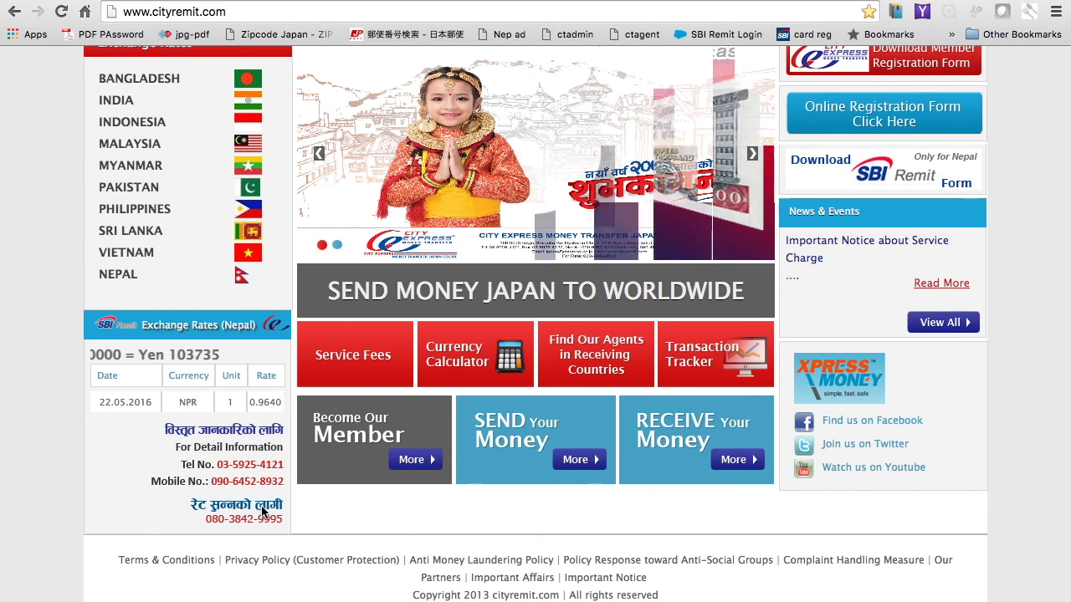
{"action": "scroll", "coordinate": [502, 395], "scroll_direction": "up", "scroll_amount": 5}
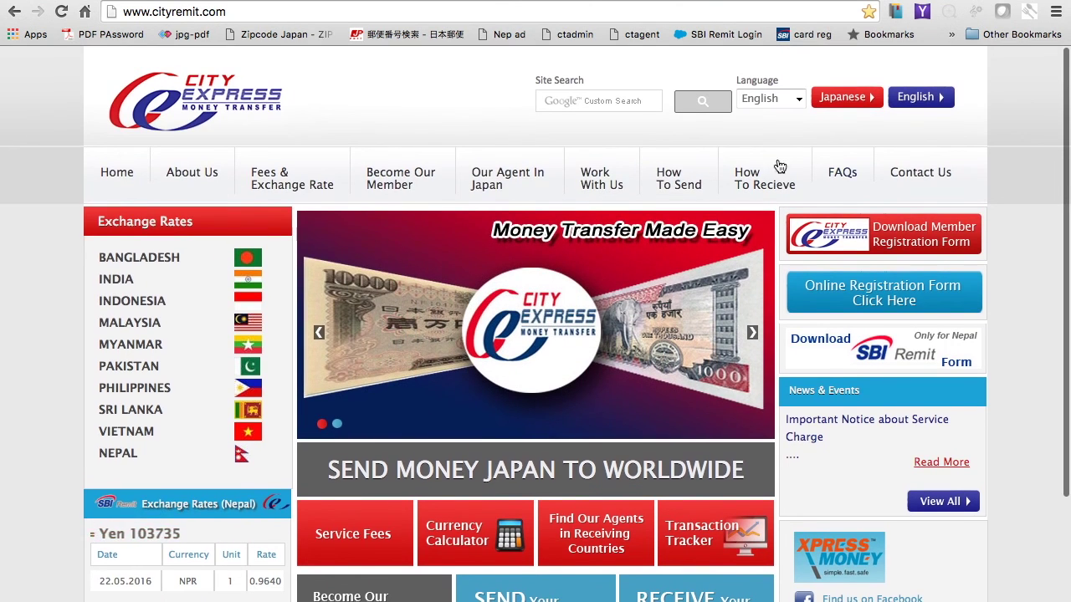
{"action": "left_click", "coordinate": [918, 178]}
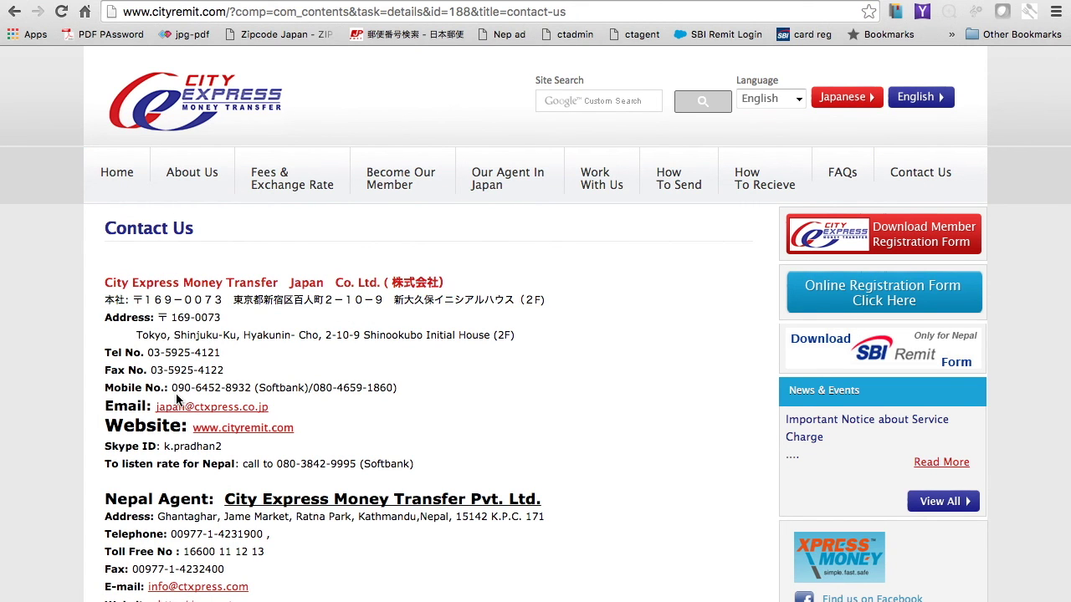
{"action": "scroll", "coordinate": [176, 399], "scroll_direction": "down", "scroll_amount": 3}
{"action": "scroll", "coordinate": [301, 342], "scroll_direction": "up", "scroll_amount": 3}
{"action": "left_click", "coordinate": [120, 174]}
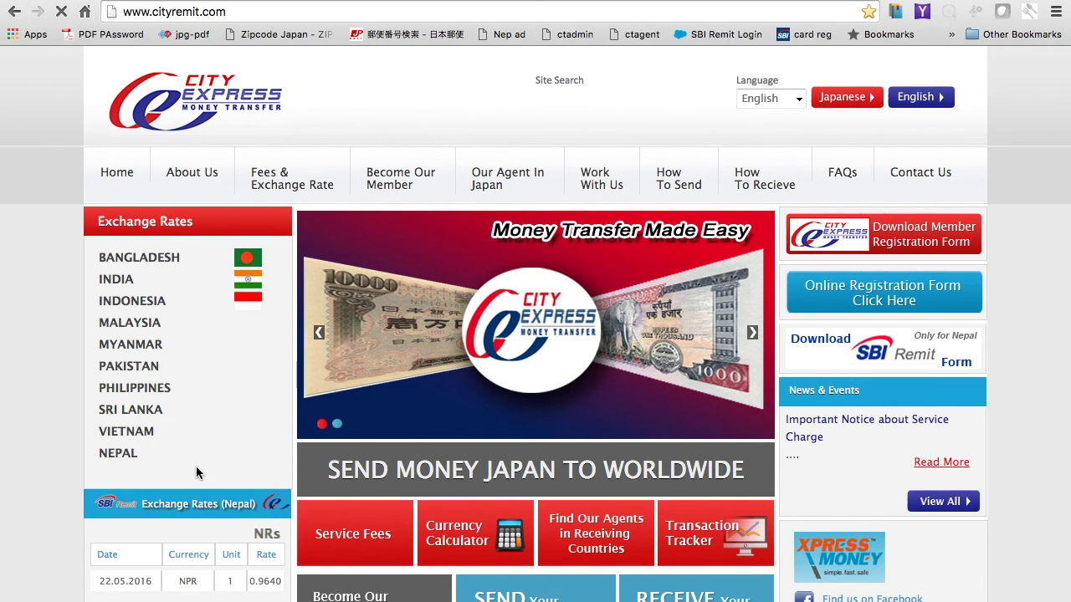
{"action": "scroll", "coordinate": [220, 487], "scroll_direction": "down", "scroll_amount": 3}
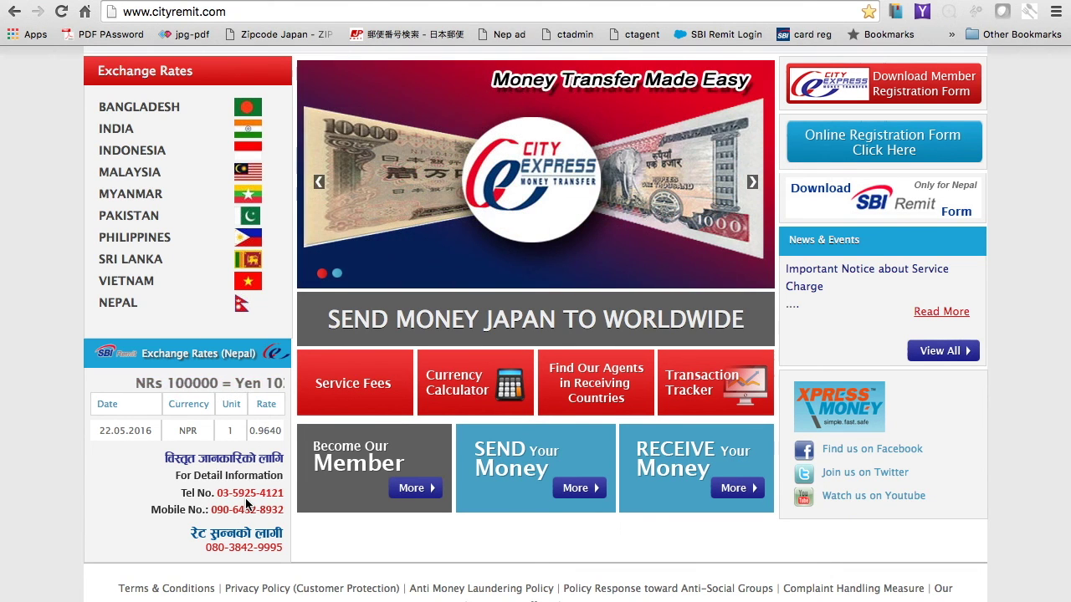
{"action": "scroll", "coordinate": [247, 502], "scroll_direction": "up", "scroll_amount": 3}
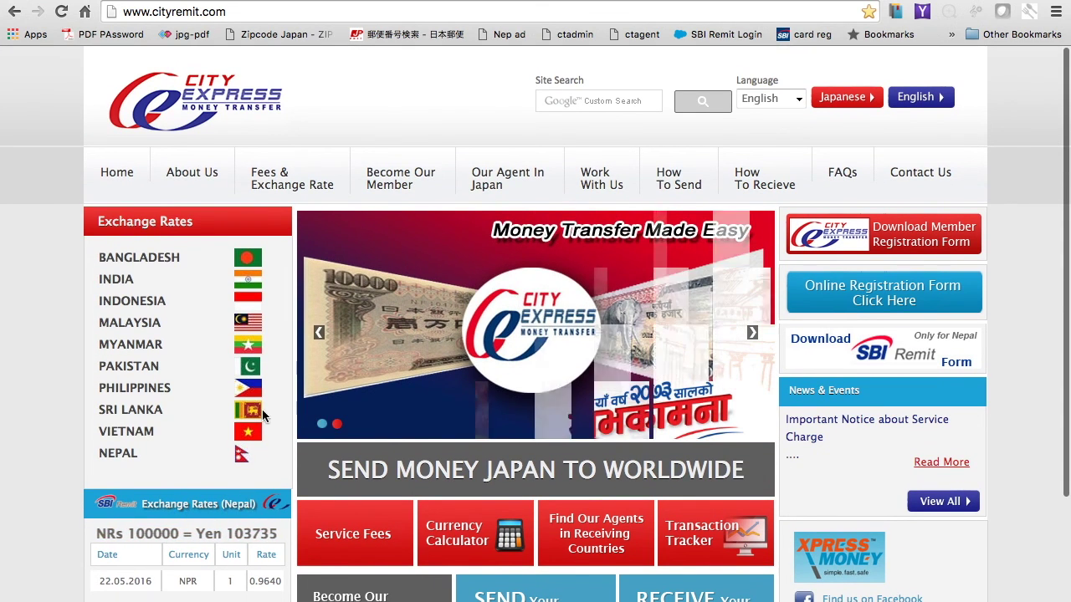